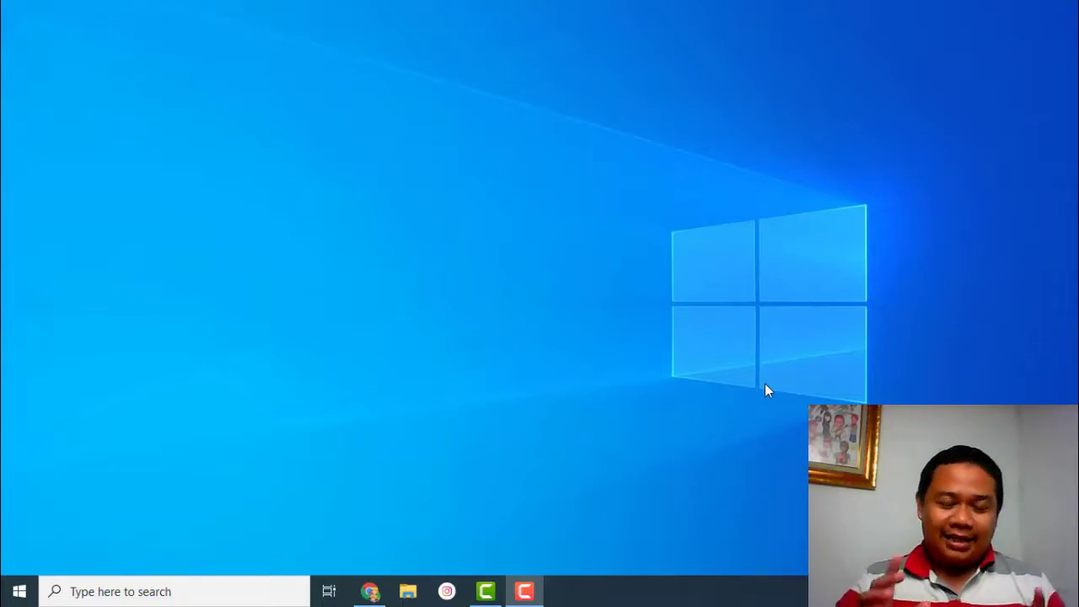
- Restore the Chrome window showing the Niagahoster homepage from the taskbar
click(369, 591)
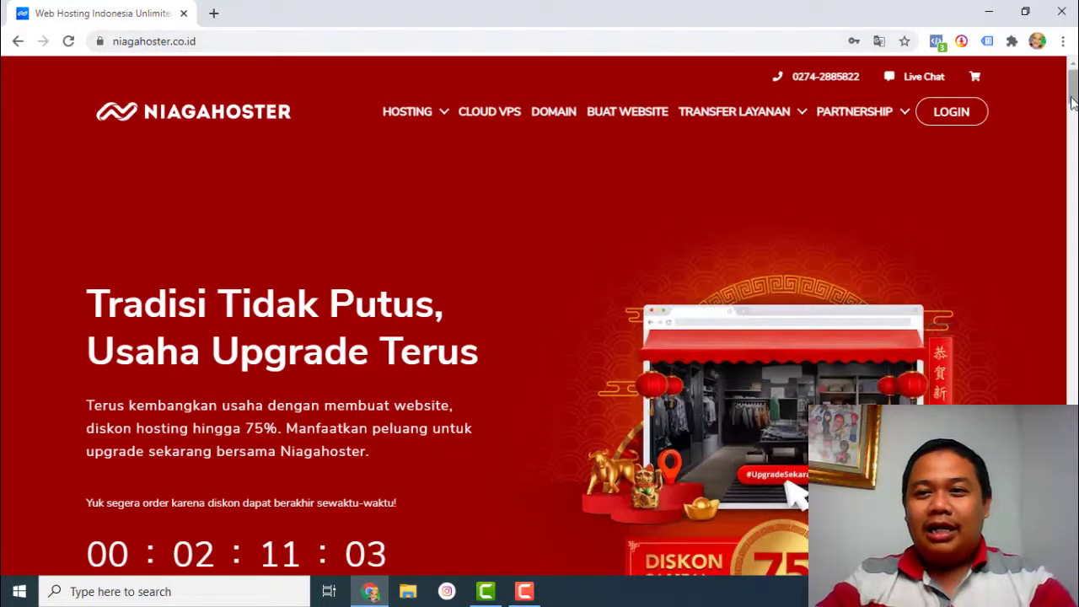
- Log in to the Niagahoster member area with the account e-mail and password
click(952, 122)
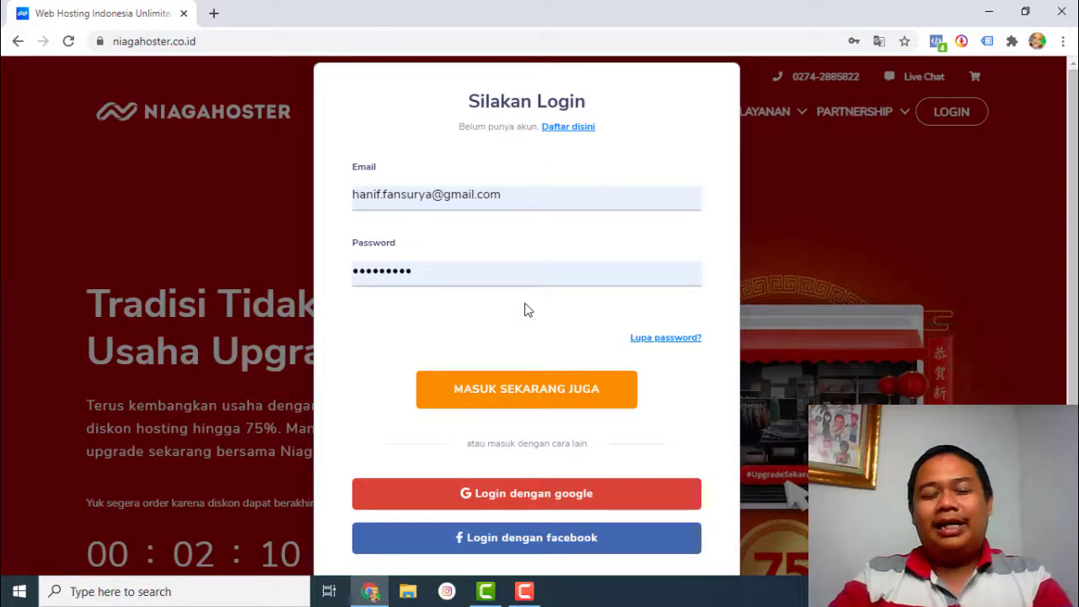
click(528, 398)
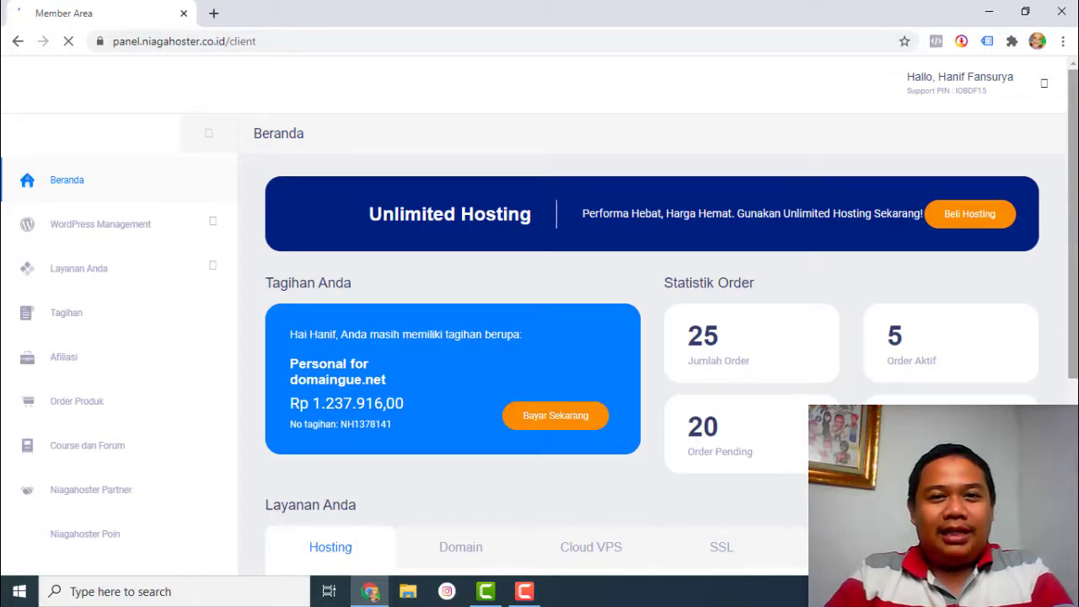
- Scroll down to the Layanan Anda list showing the active pondasibisnis.com hosting
scroll(1057, 165, down, 2)
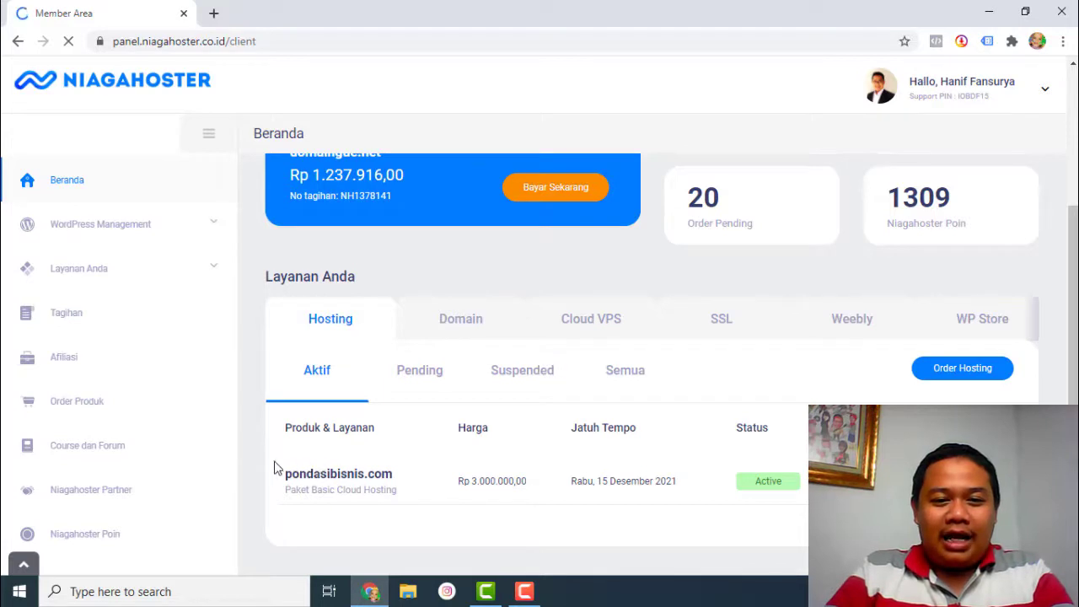
- Scroll through pondasibisnis.com's hosting settings to reach its cPanel tools
scroll(270, 464, down, 1)
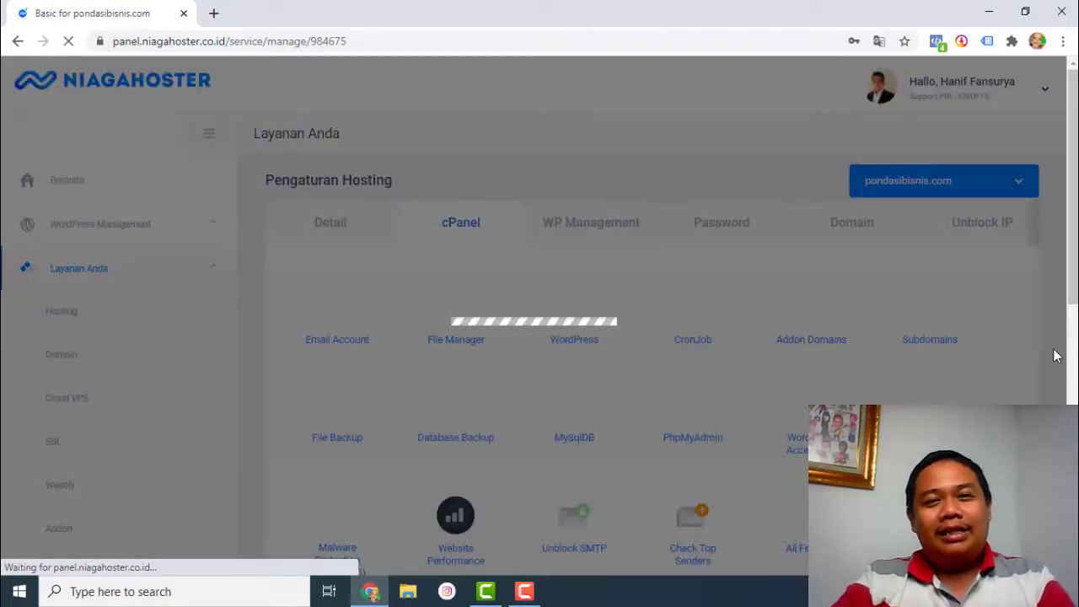
- Open the full cPanel for pondasibisnis.com via All Features in a new tab
scroll(1059, 335, down, 1)
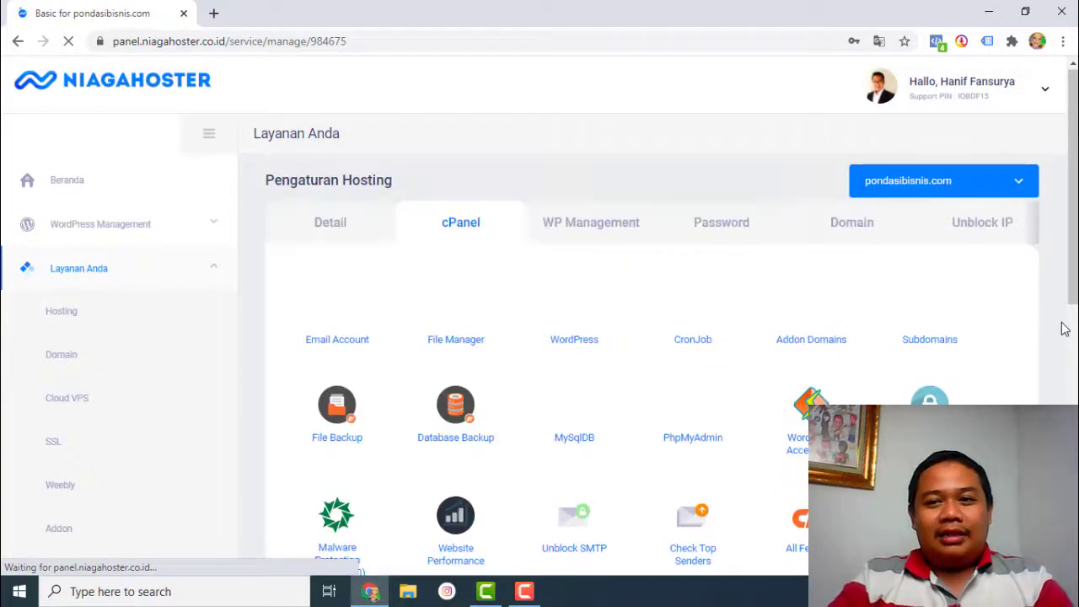
scroll(1062, 327, up, 1)
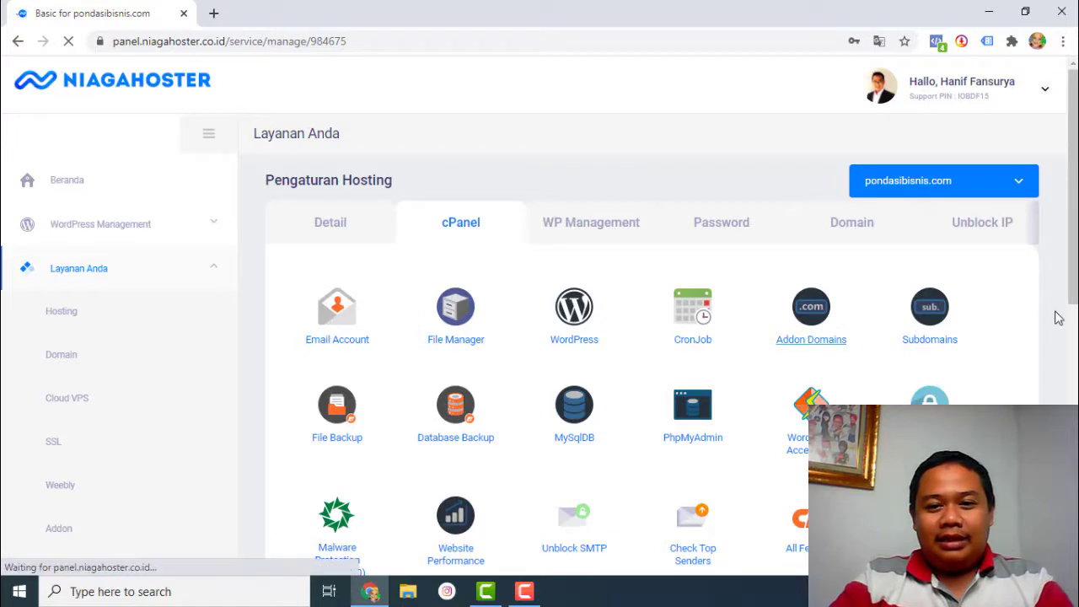
scroll(1056, 319, down, 2)
scroll(1058, 312, up, 1)
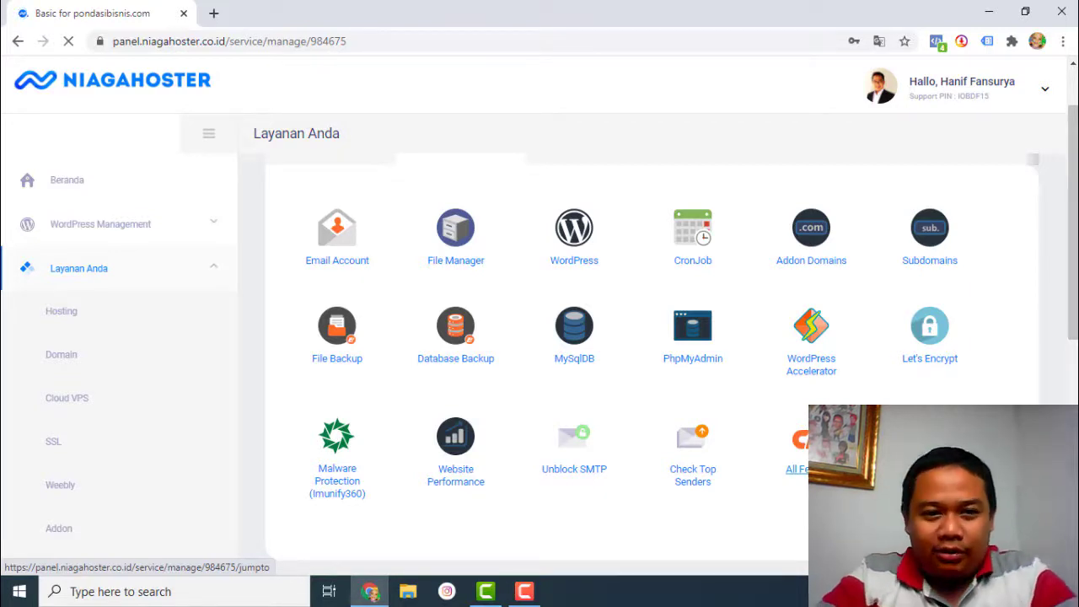
click(797, 469)
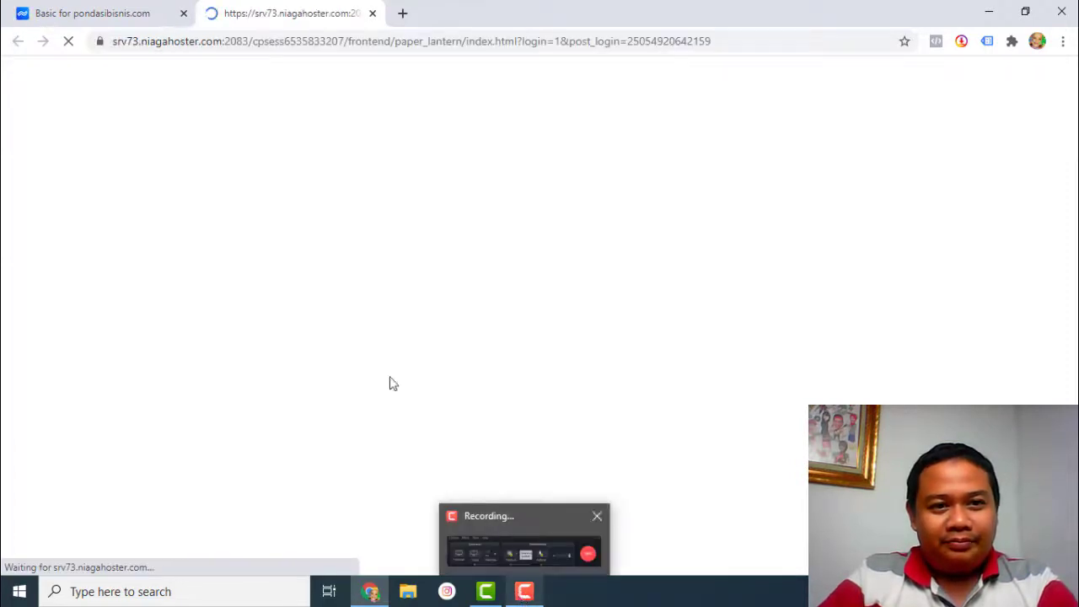
- Return to the cPanel tab and browse its tools once it has loaded
click(105, 13)
click(249, 7)
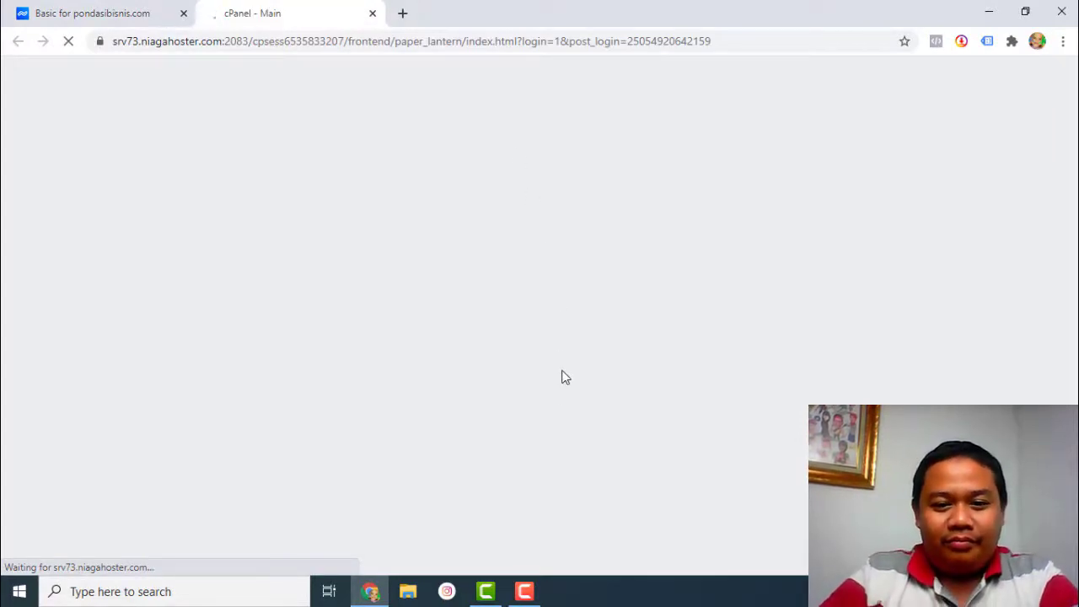
mouse_move(516, 597)
click(646, 534)
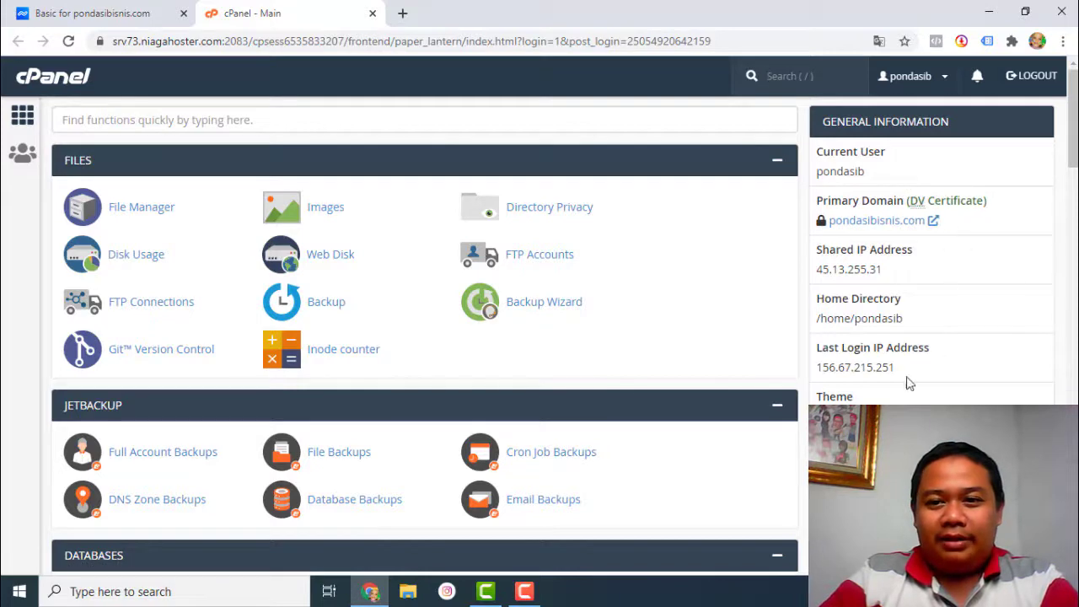
scroll(404, 287, down, 3)
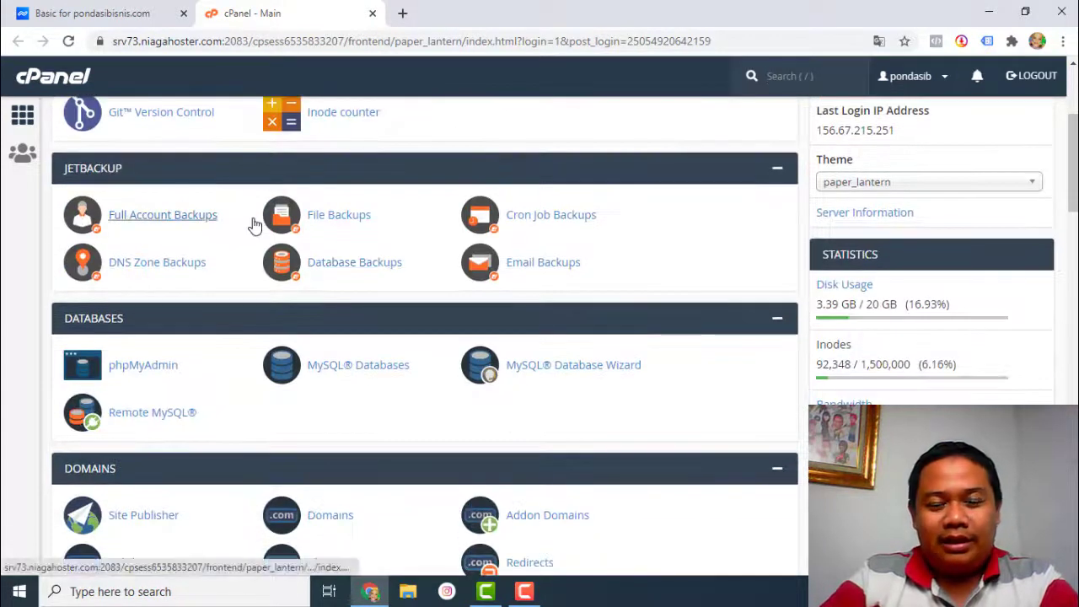
scroll(548, 203, down, 4)
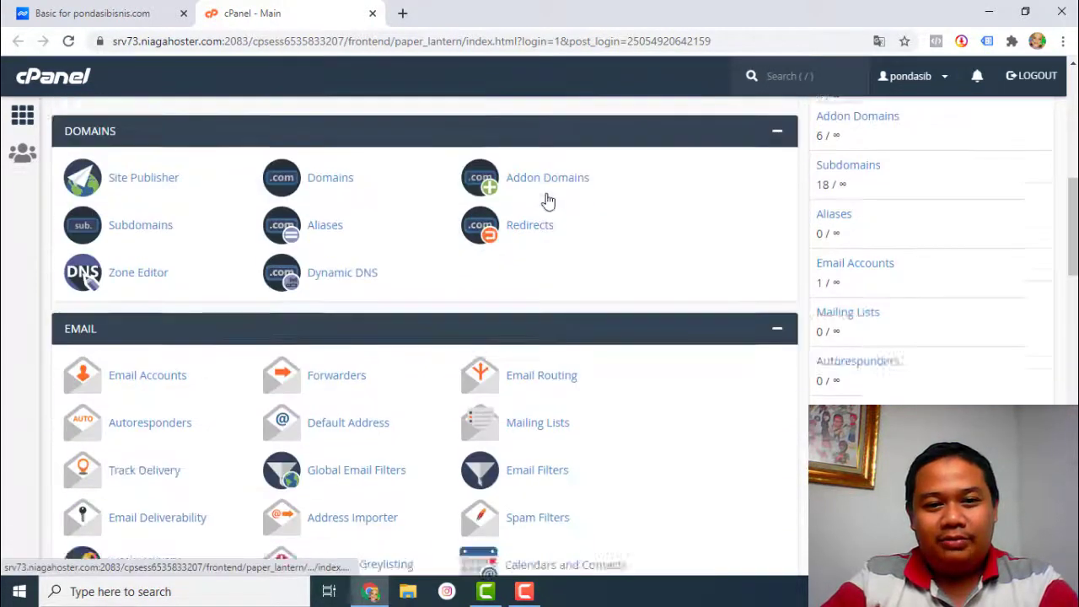
scroll(546, 200, down, 14)
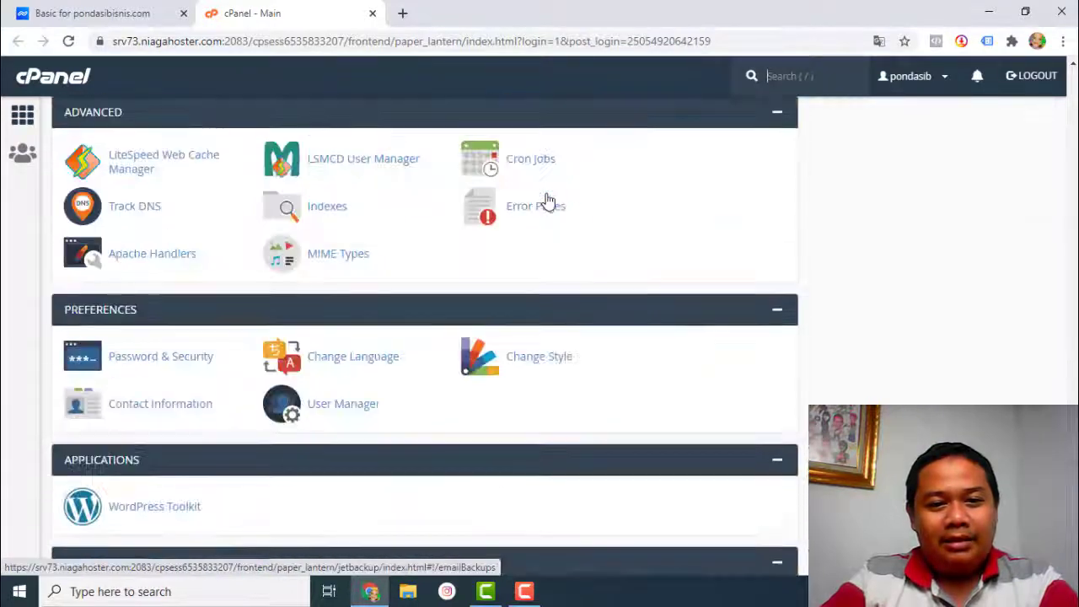
scroll(546, 200, up, 20)
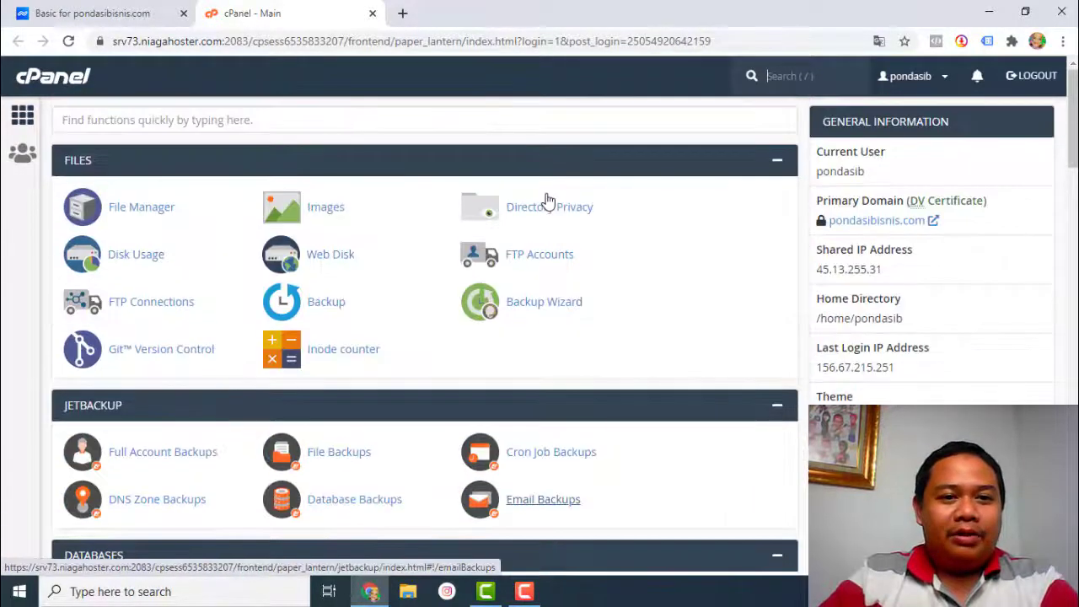
- Search cPanel functions for 'softa' and open Softaculous Apps Installer
click(340, 127)
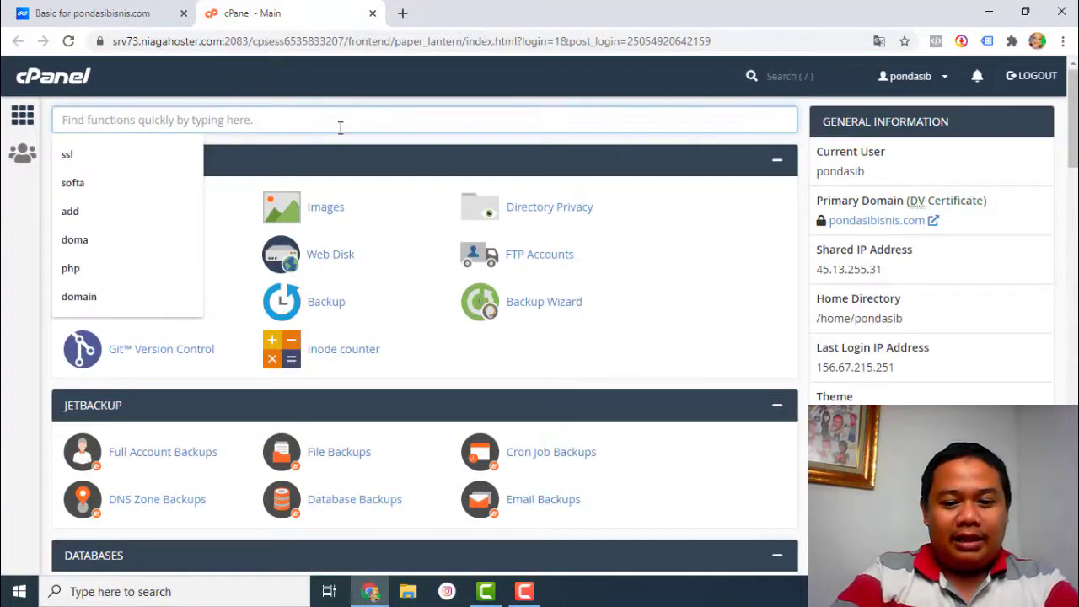
text(softa)
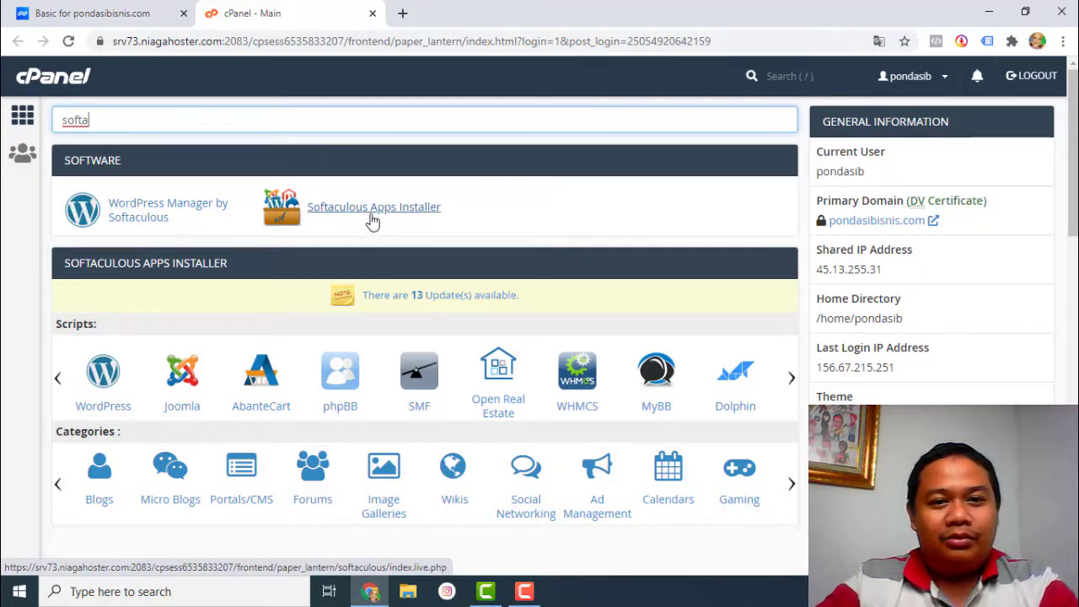
click(372, 219)
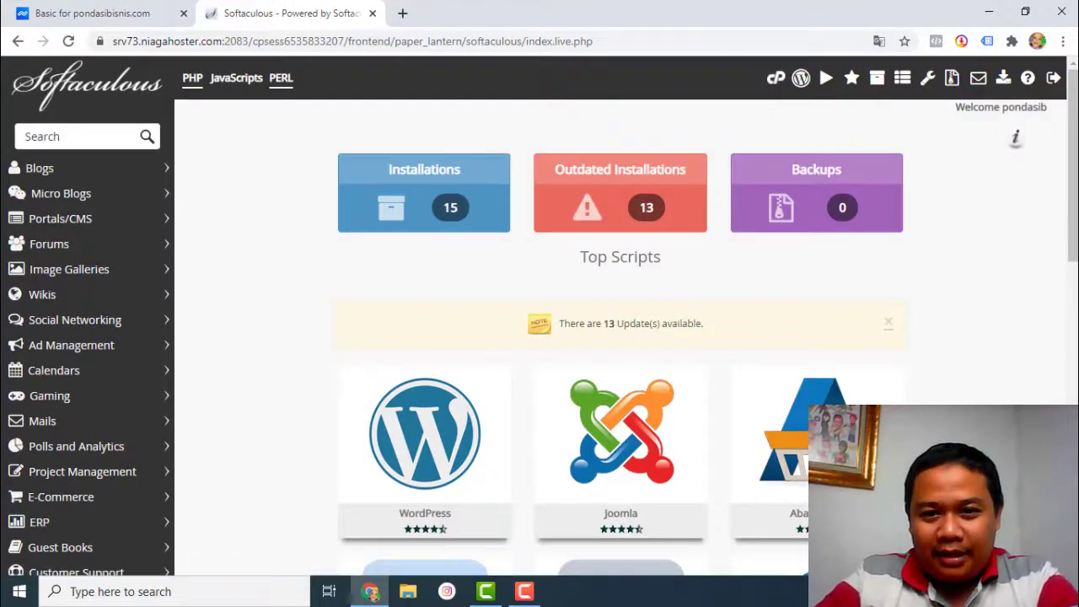
- Start a WordPress installation from the WordPress tile under Top Scripts
drag(1073, 200, 1073, 289)
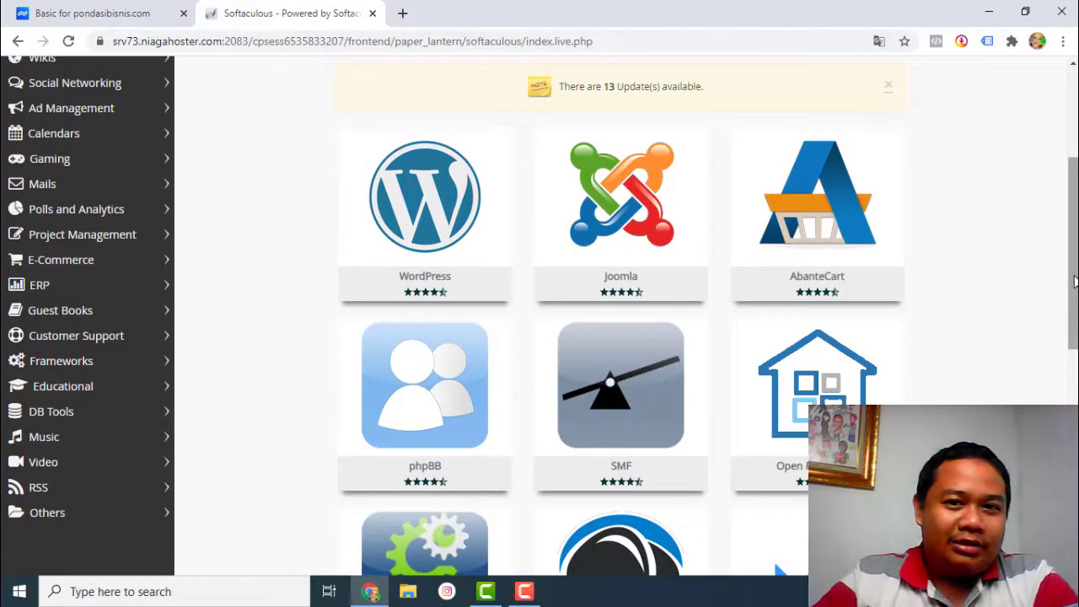
mouse_move(396, 171)
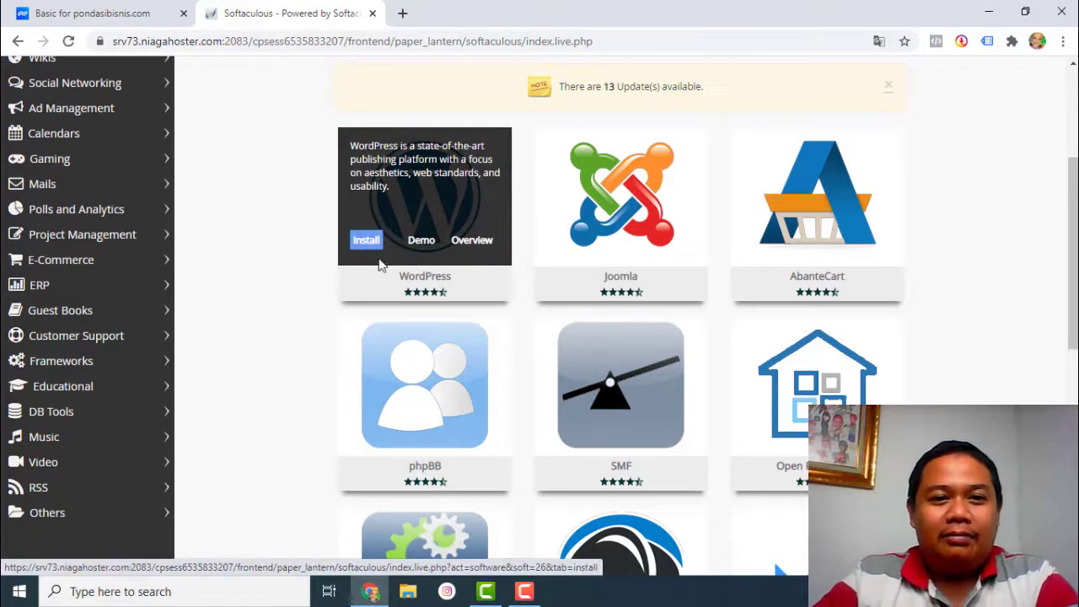
click(364, 242)
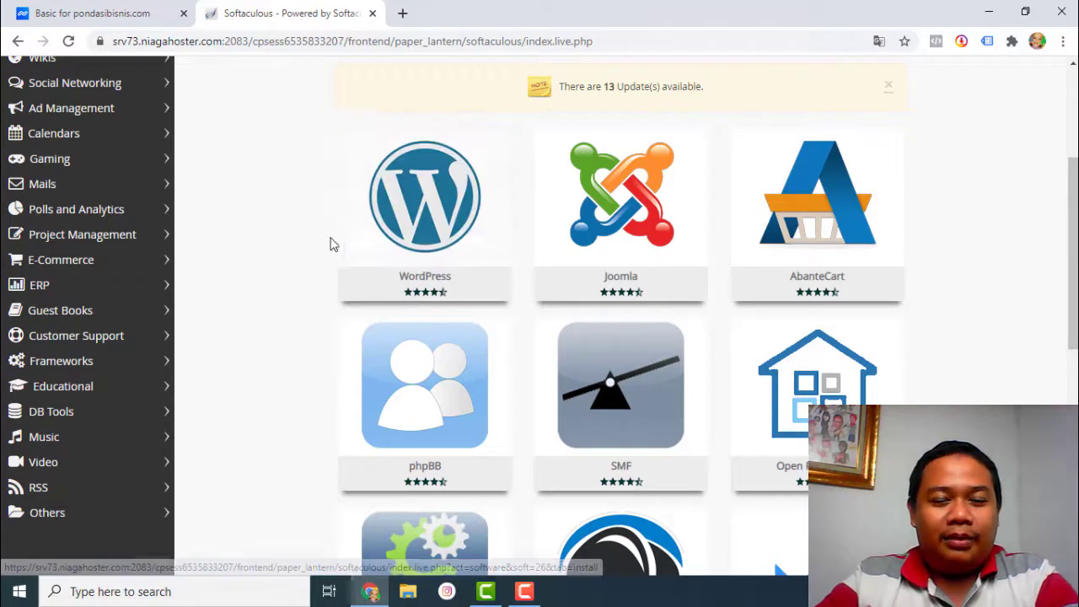
scroll(316, 219, up, 3)
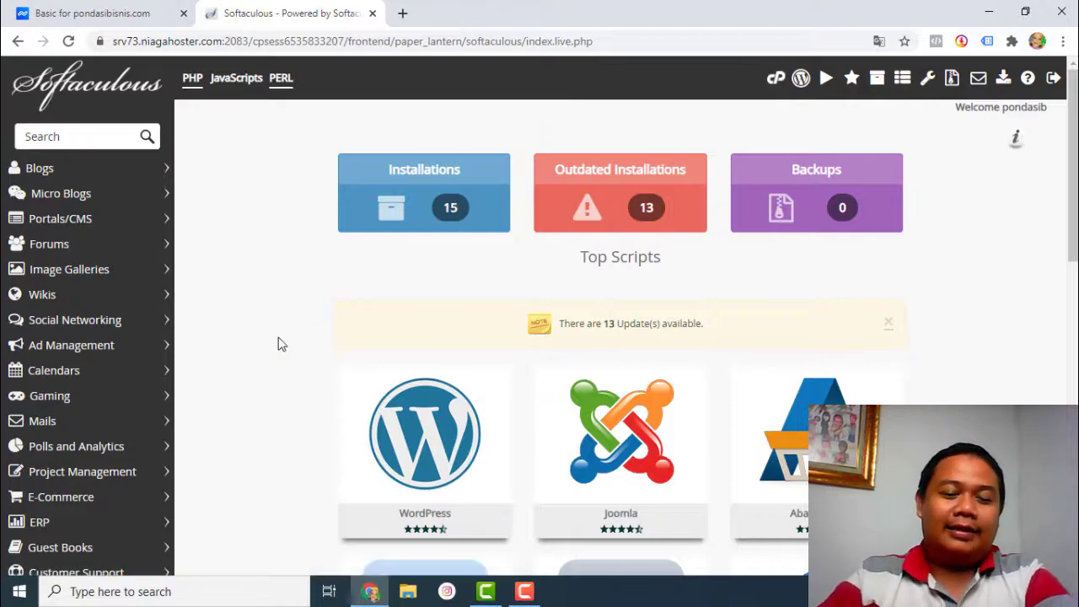
scroll(274, 326, down, 2)
mouse_move(386, 318)
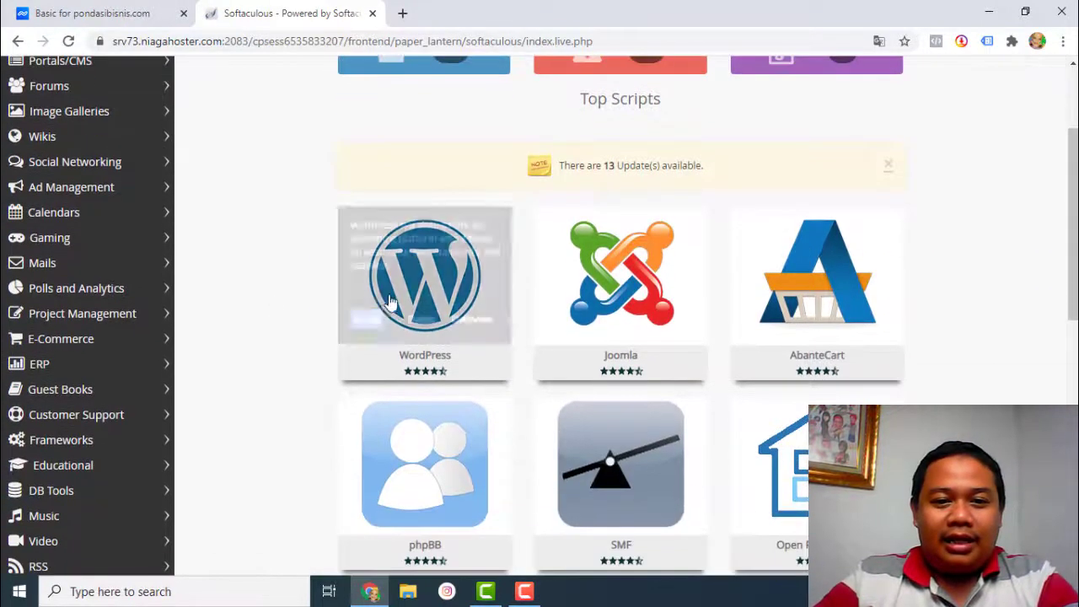
click(376, 323)
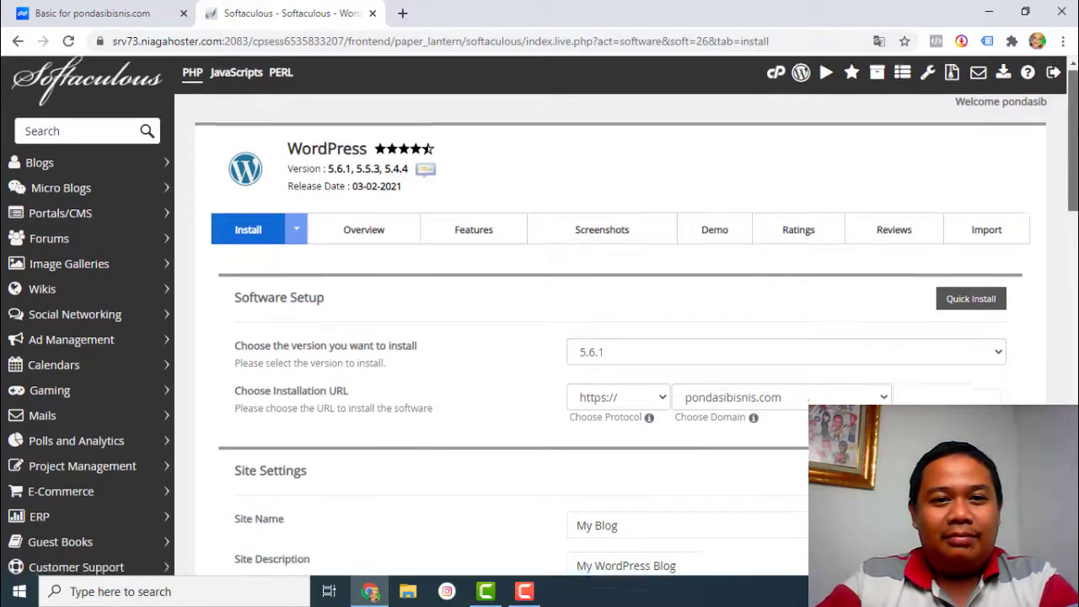
scroll(540, 338, down, 1)
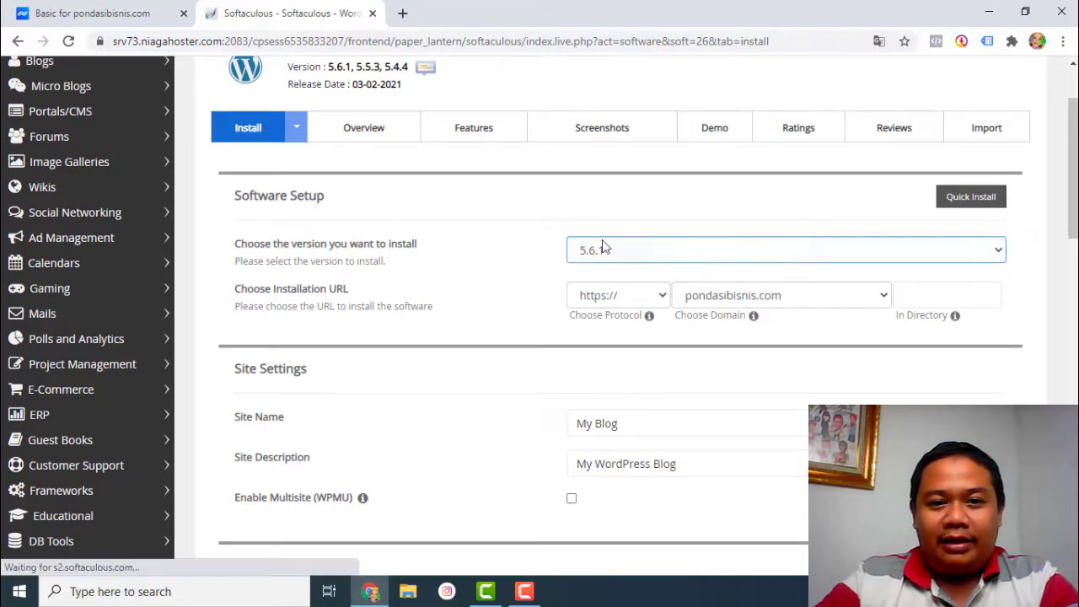
drag(1072, 234, 1072, 247)
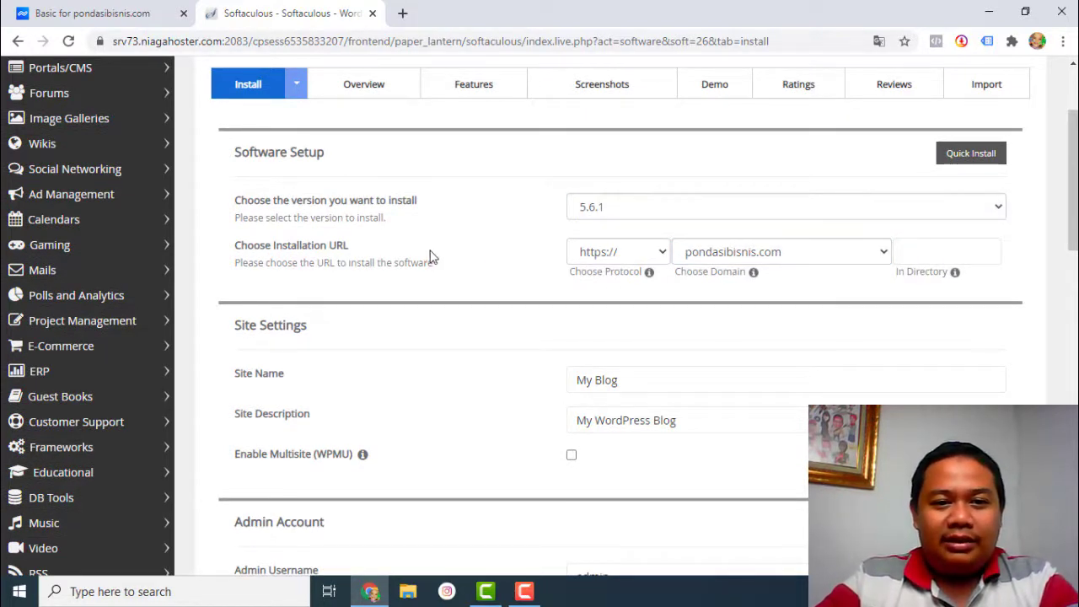
click(659, 253)
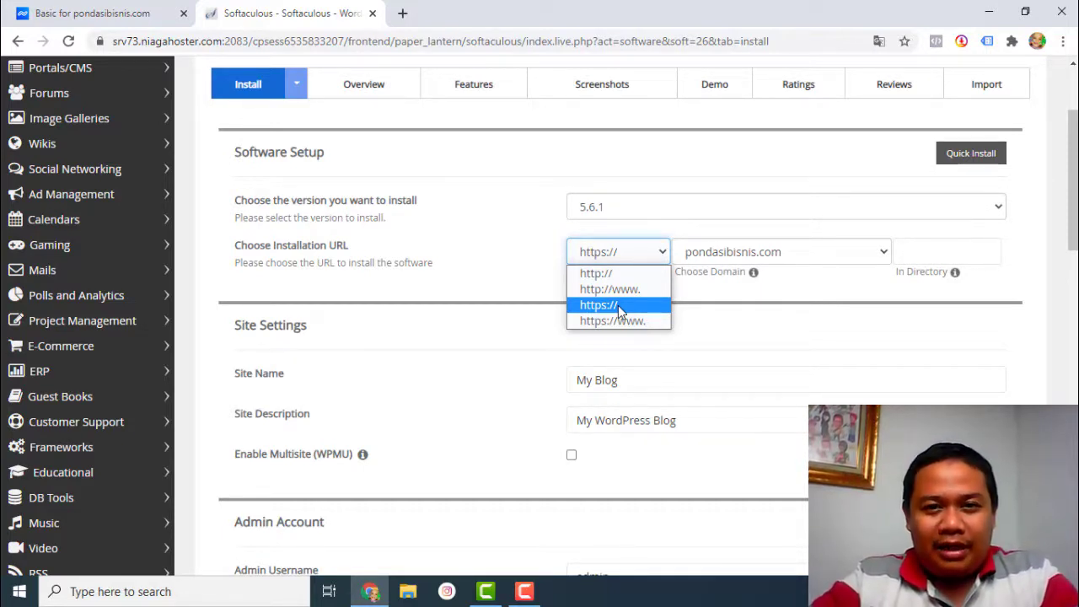
click(621, 311)
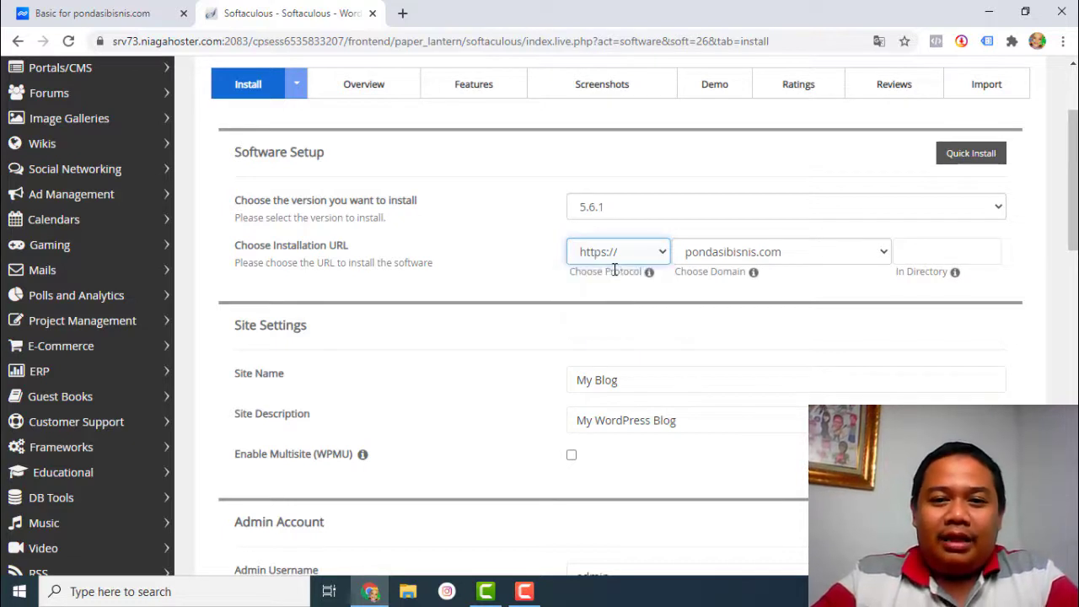
click(644, 254)
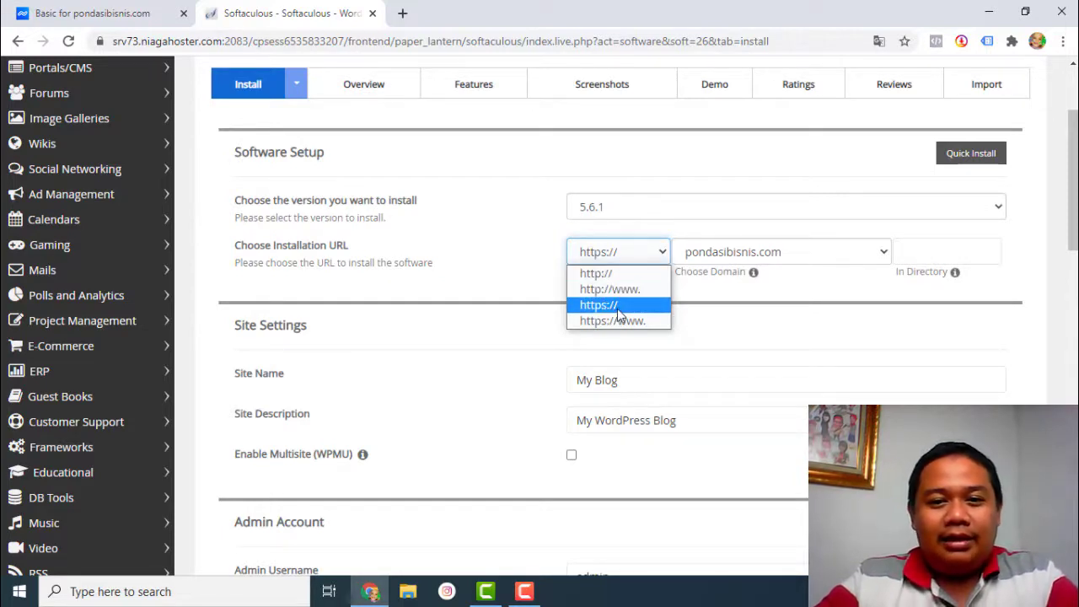
click(619, 312)
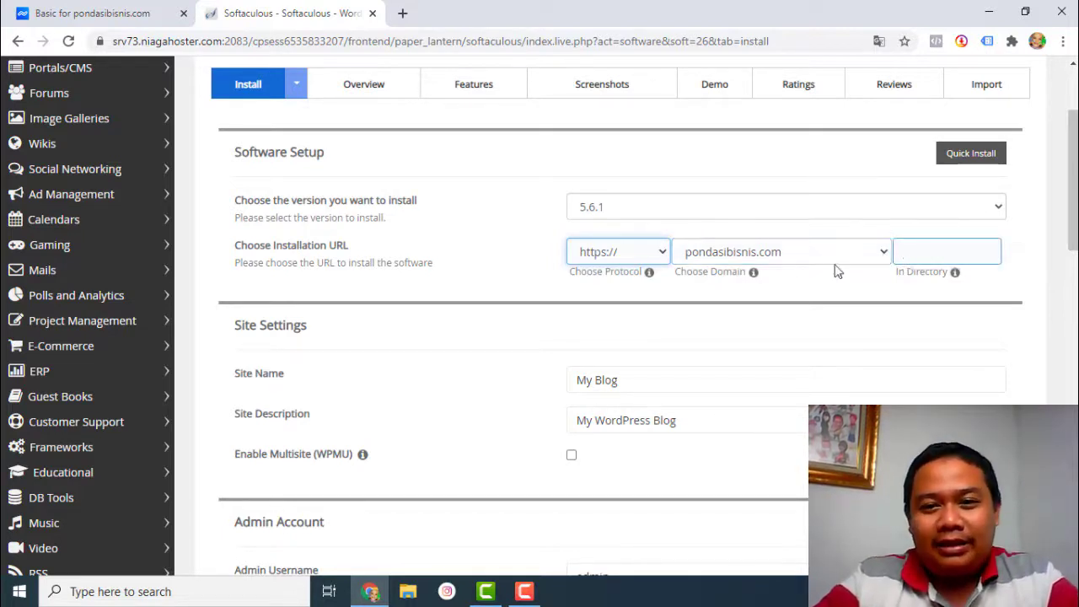
- Choose contoh.kelaslp.online as the install domain and leave In Directory empty
click(812, 265)
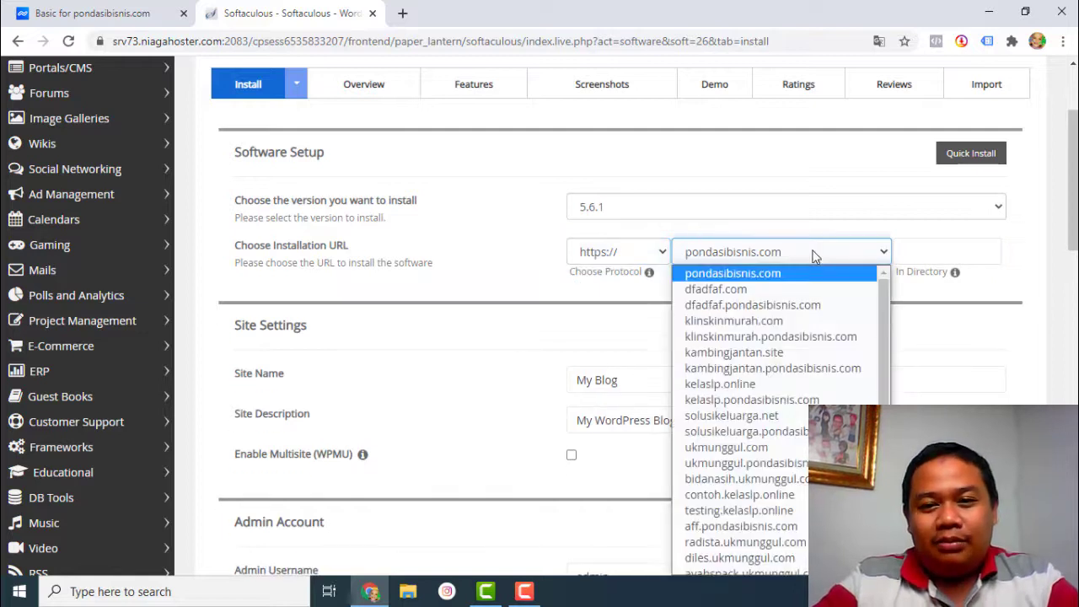
scroll(827, 362, down, 2)
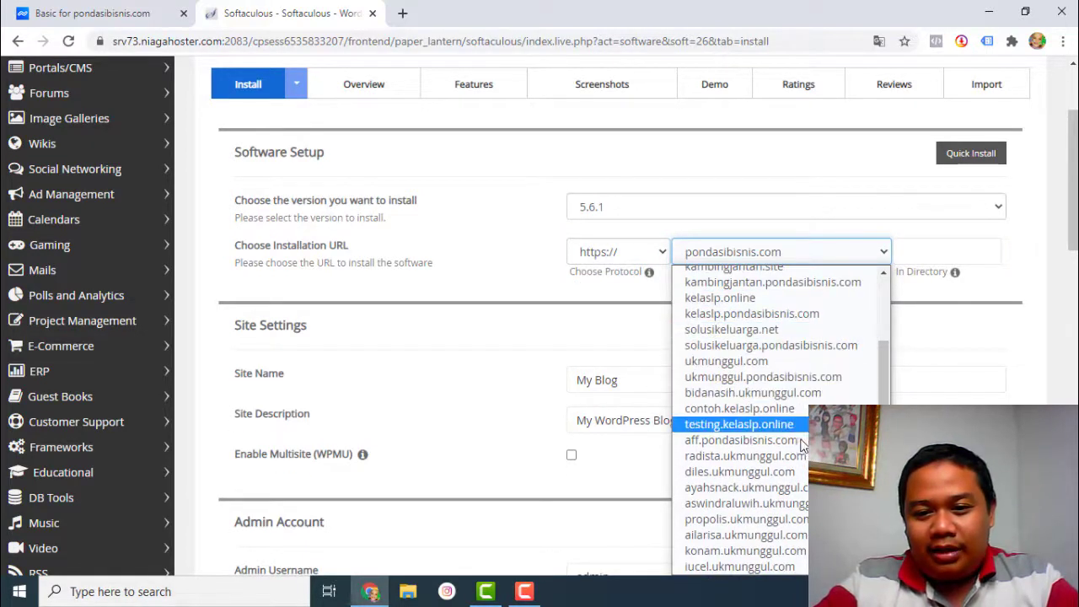
scroll(802, 436, up, 2)
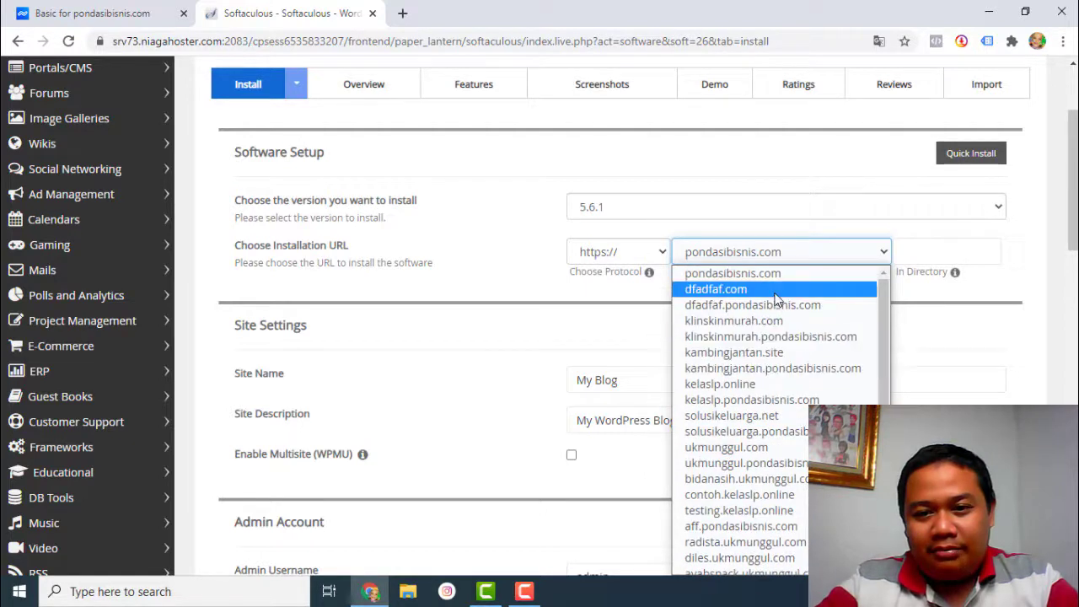
click(770, 494)
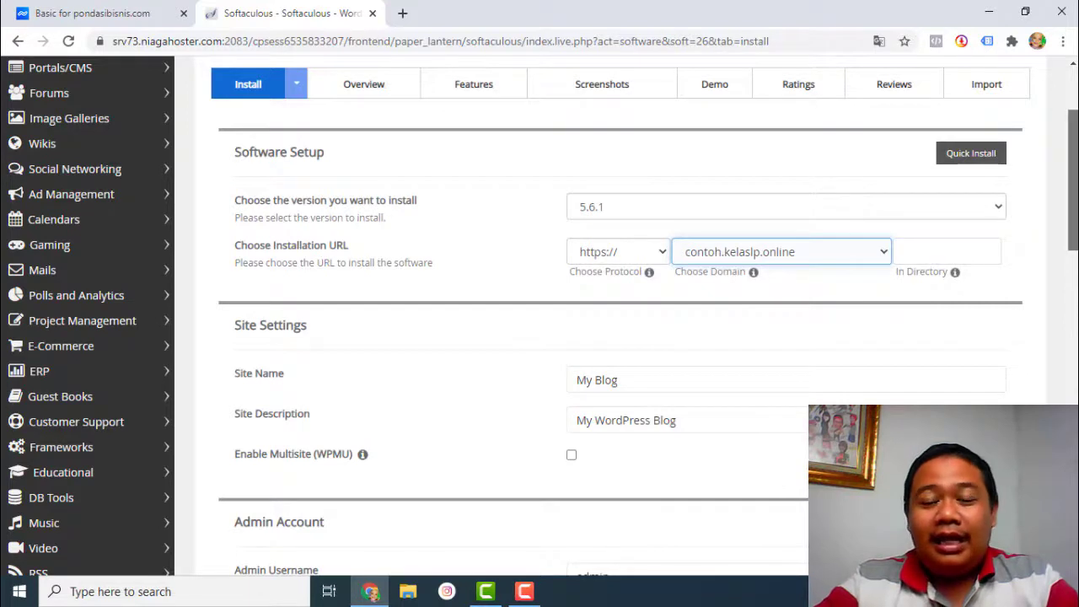
scroll(652, 176, down, 1)
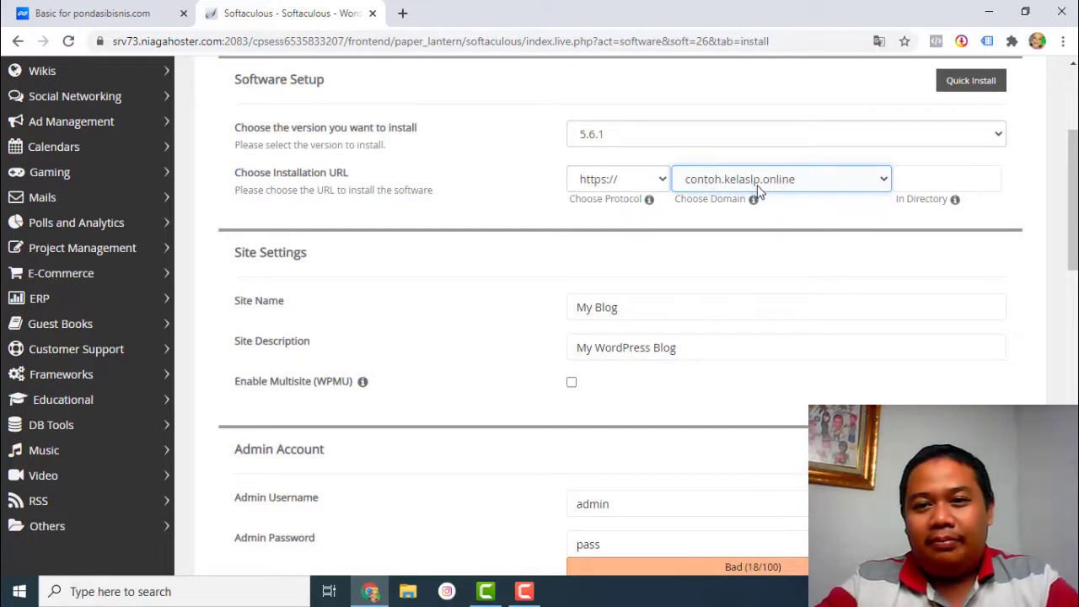
click(992, 188)
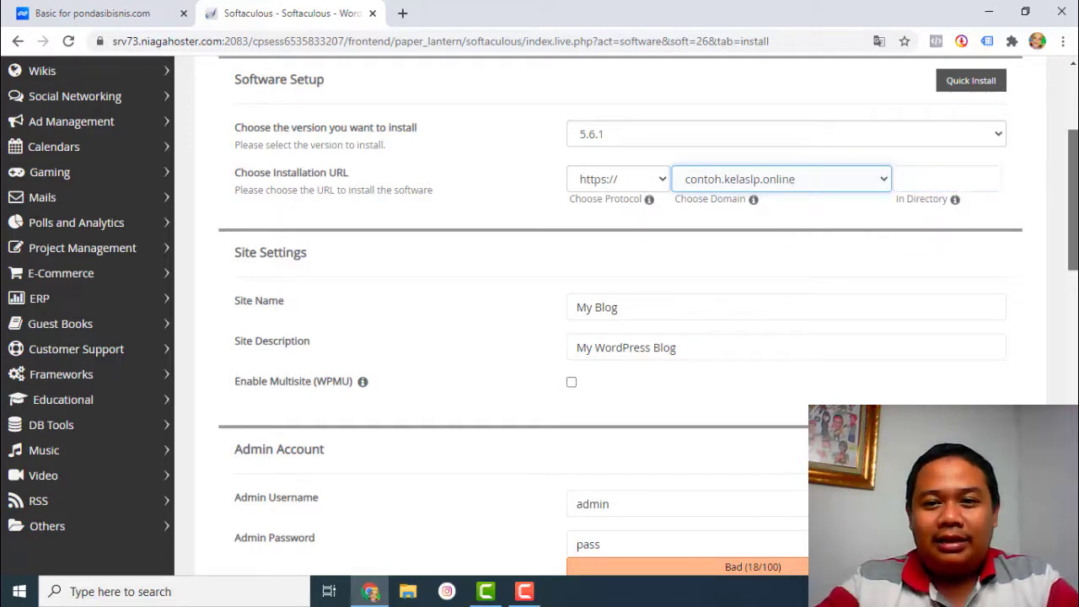
scroll(1011, 219, down, 2)
- Replace the site name My Blog with 'Kelas Landingpage'
click(766, 216)
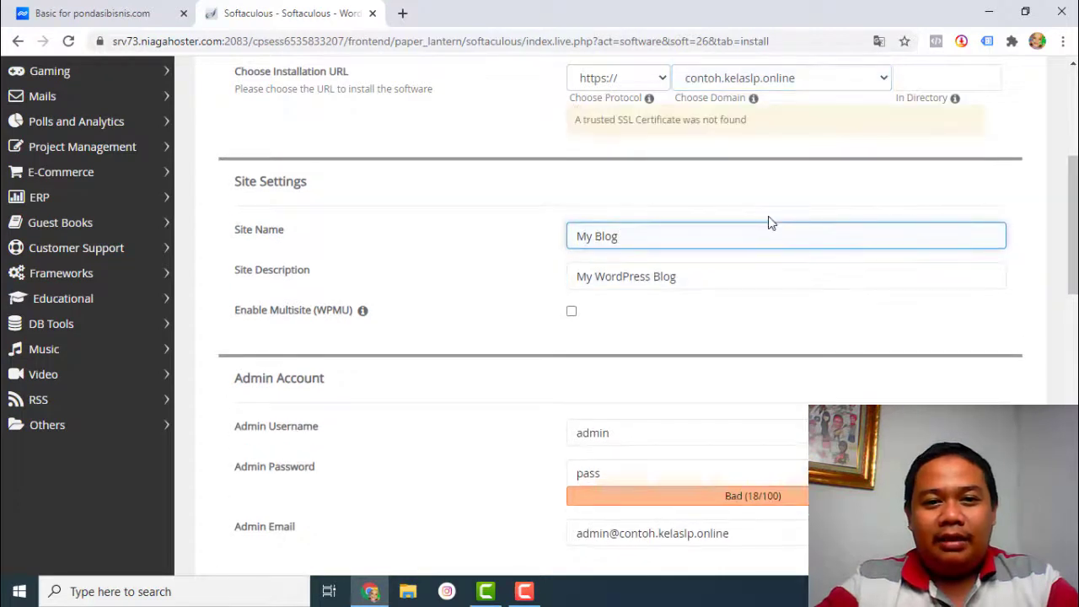
triple_click(731, 232)
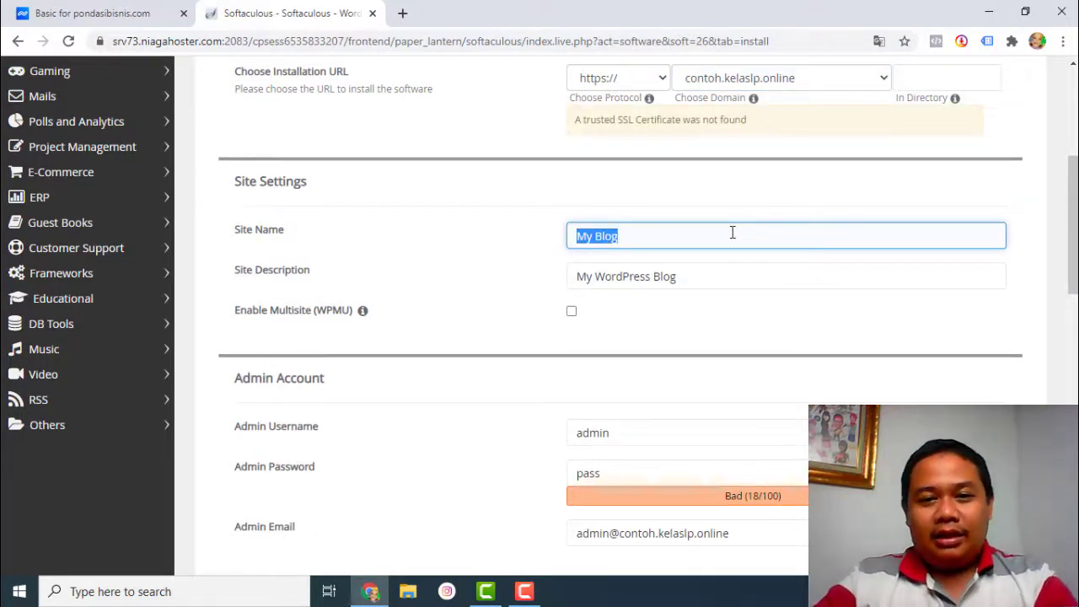
text(C)
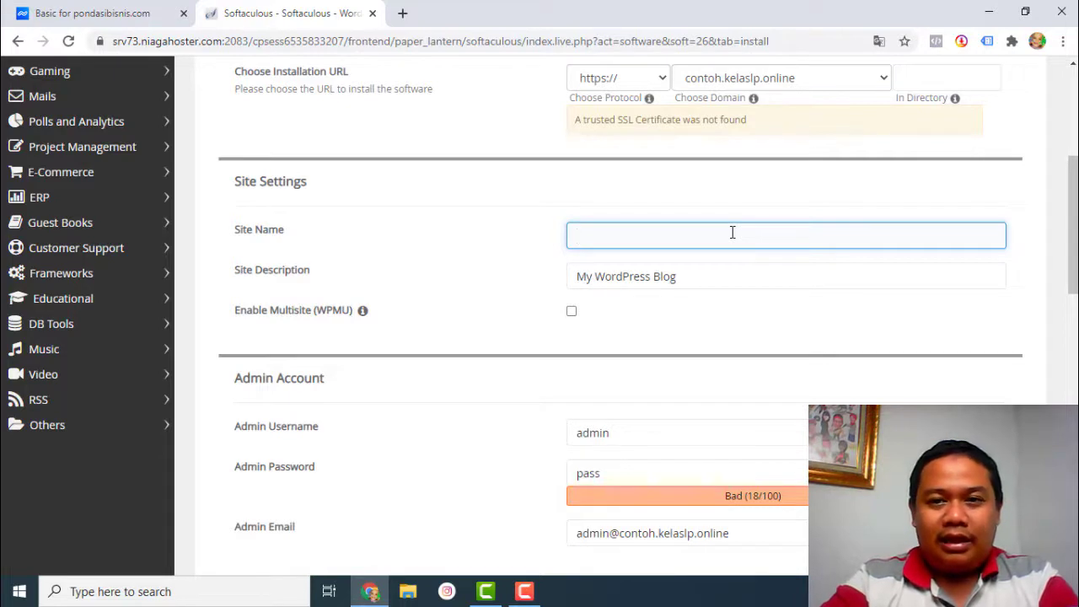
text(Ke)
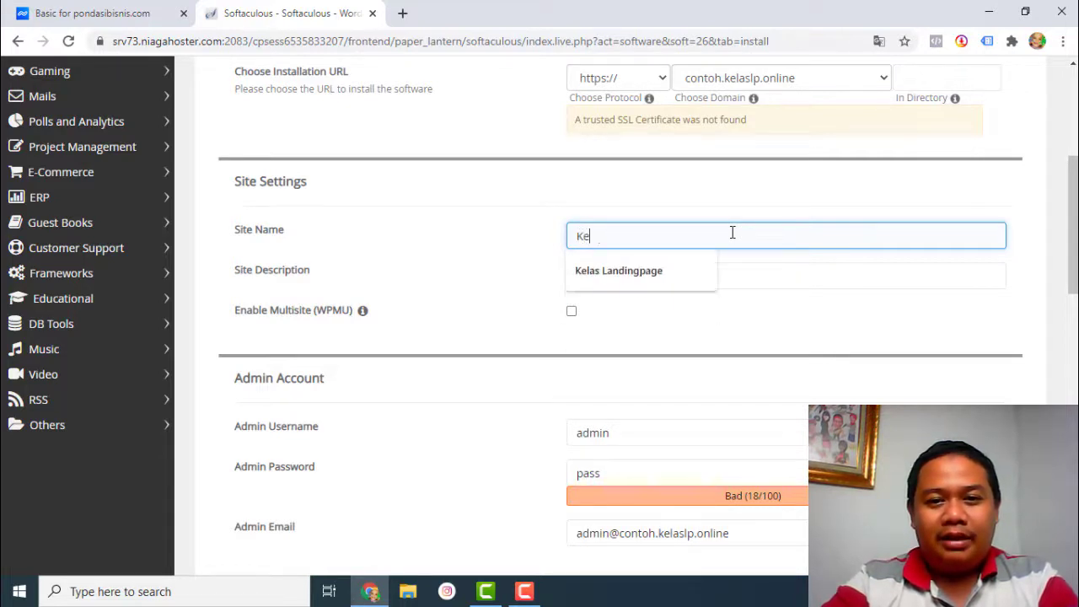
text(las Landingpage)
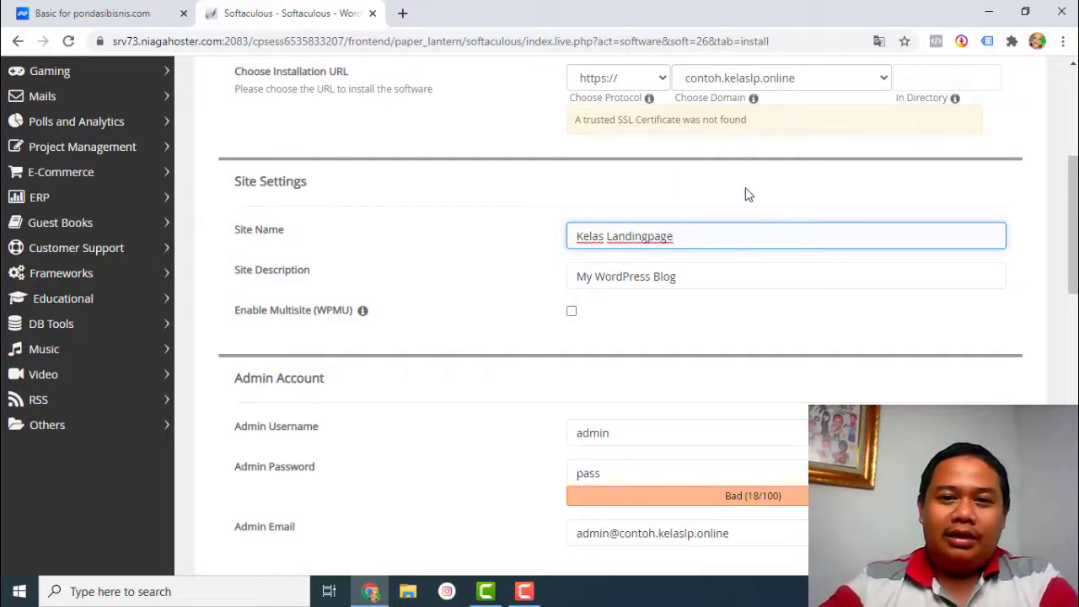
click(745, 194)
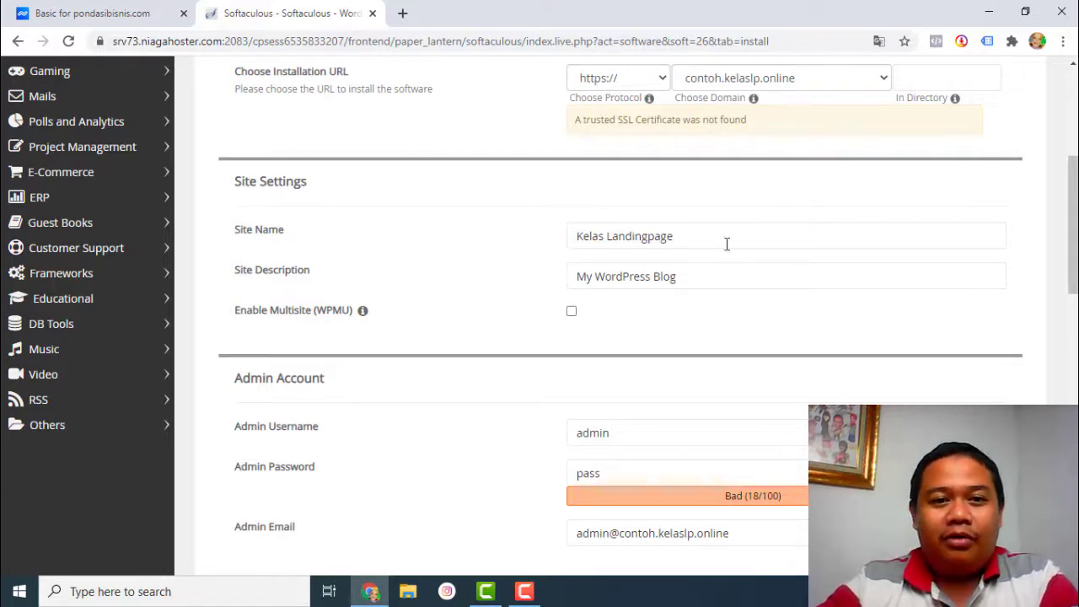
- Set the site description to 'One Stop Learning Solution'
click(702, 277)
key(ctrl+a)
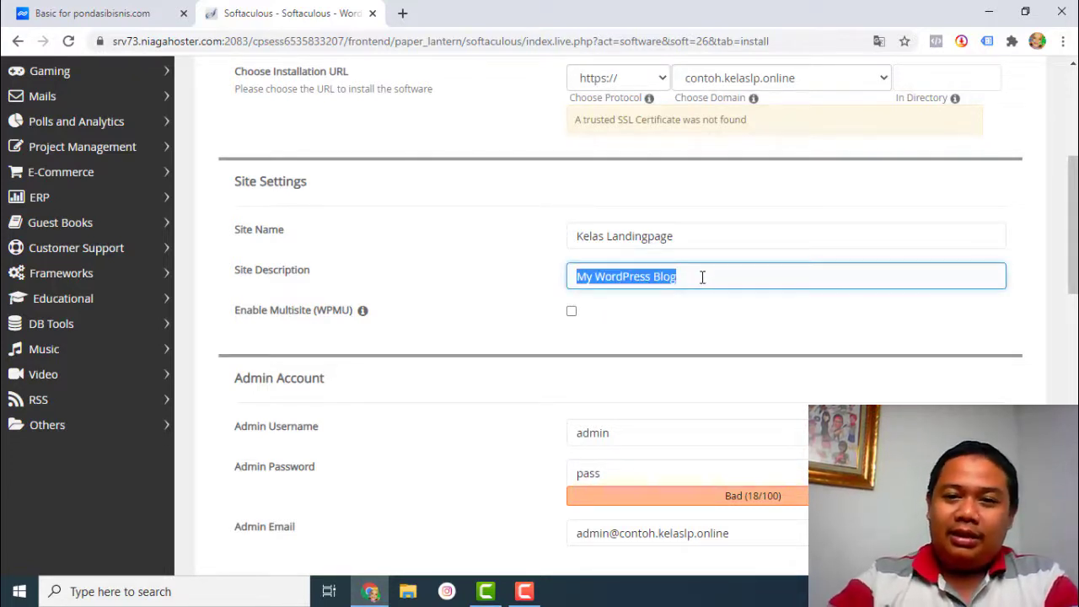
text(On )
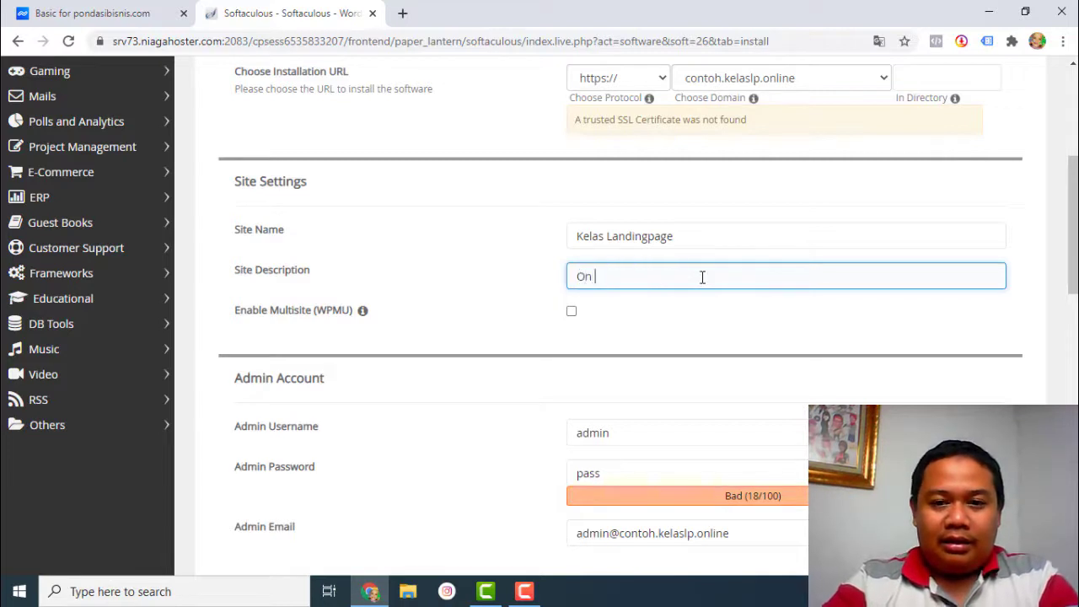
text(e Stop)
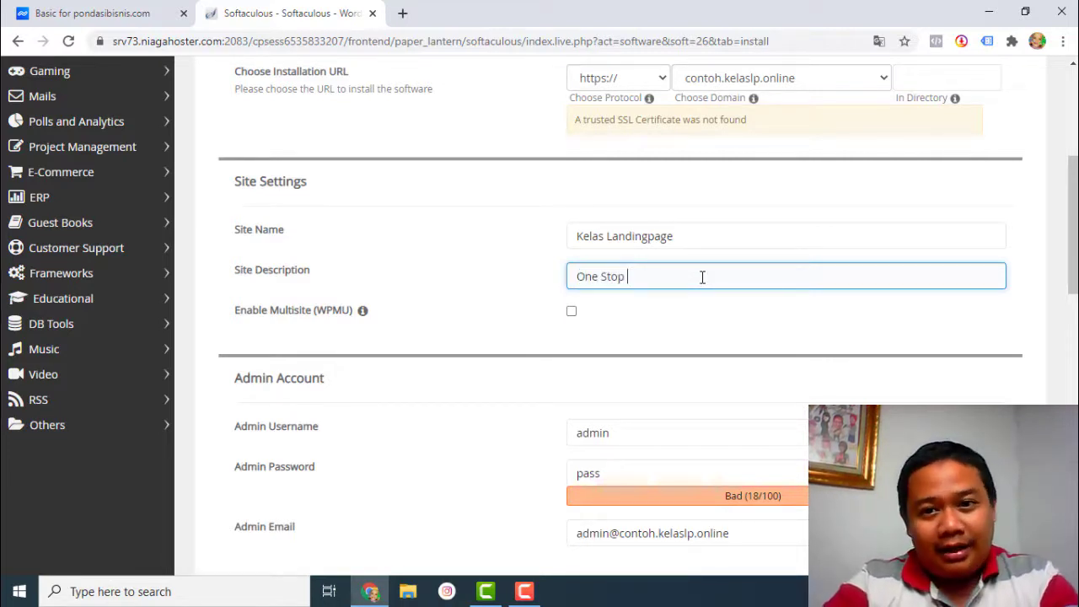
text( Learning)
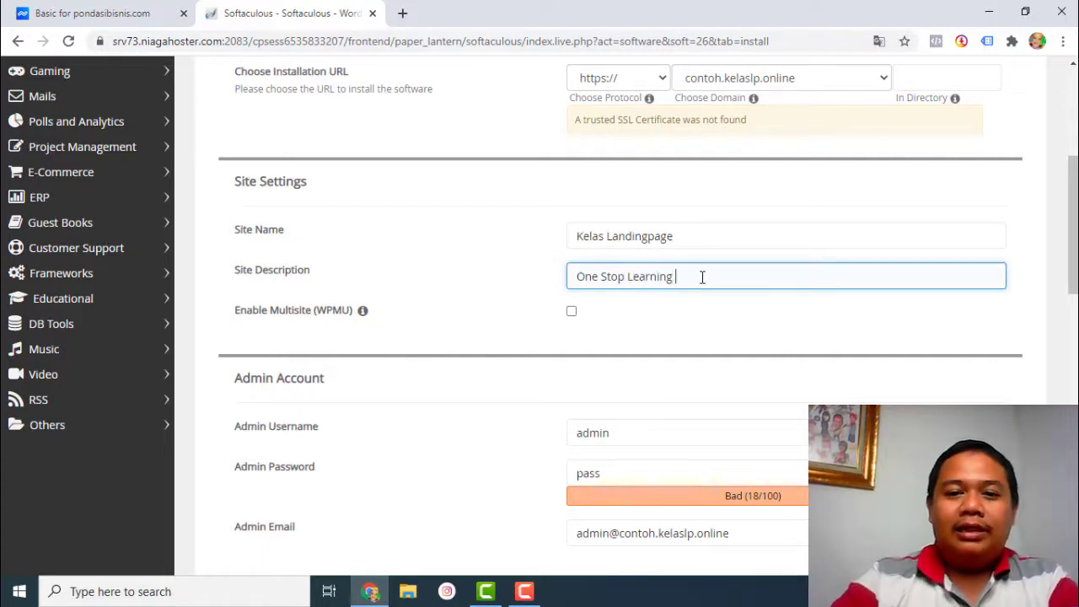
text( Solution)
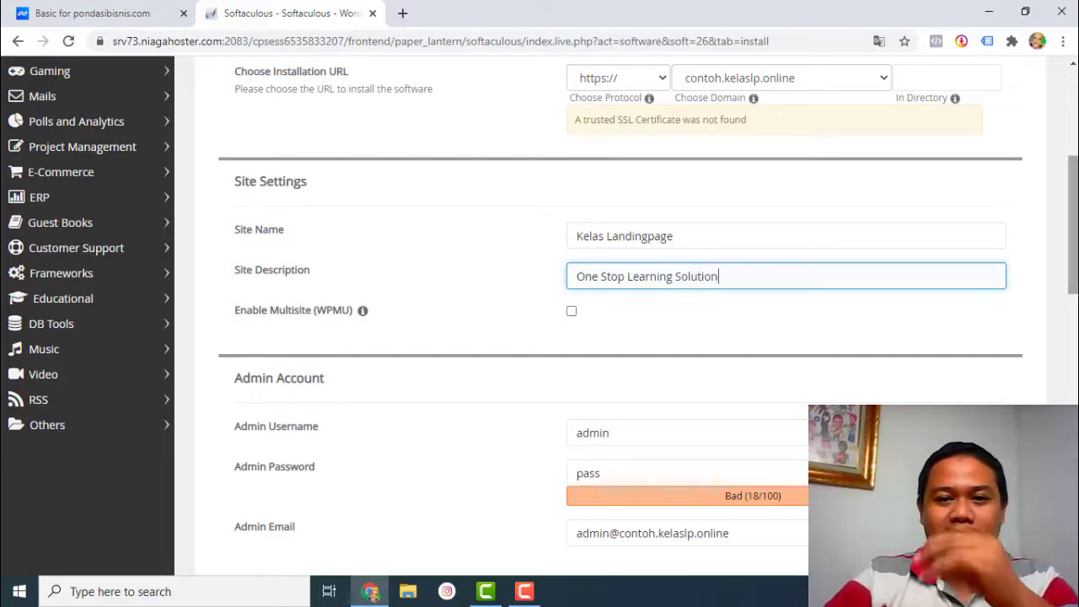
scroll(879, 228, down, 1)
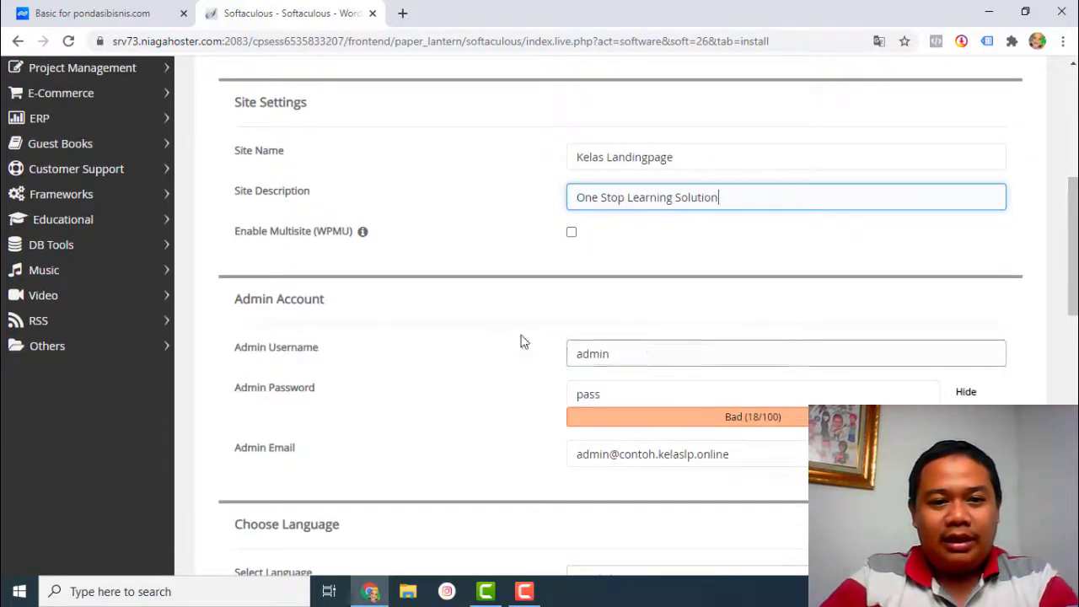
- Keep admin as the WordPress admin username
click(497, 268)
scroll(812, 258, down, 2)
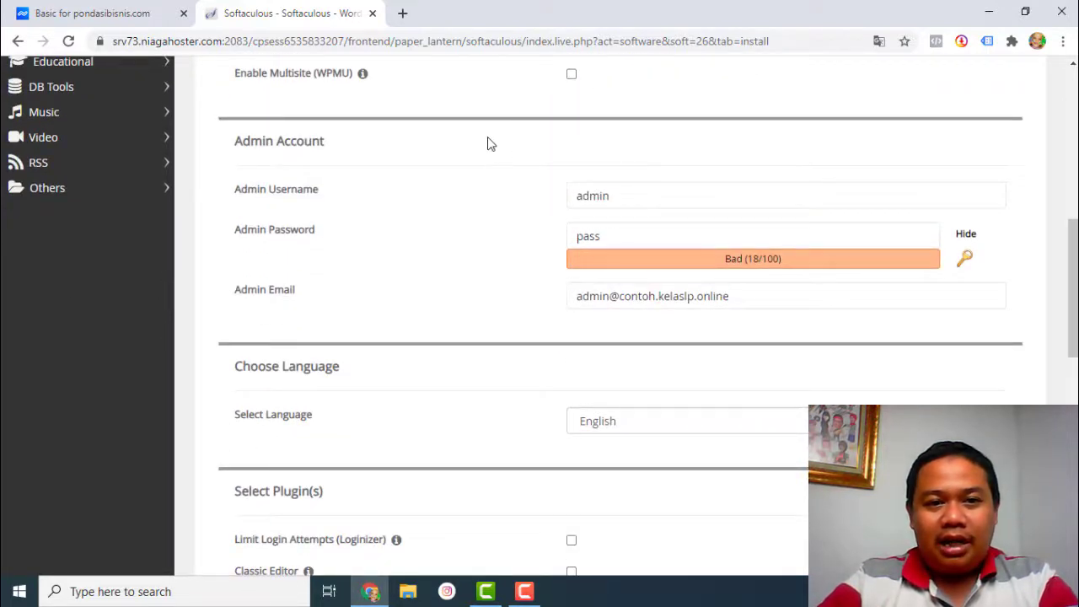
click(610, 195)
drag(610, 195, 481, 191)
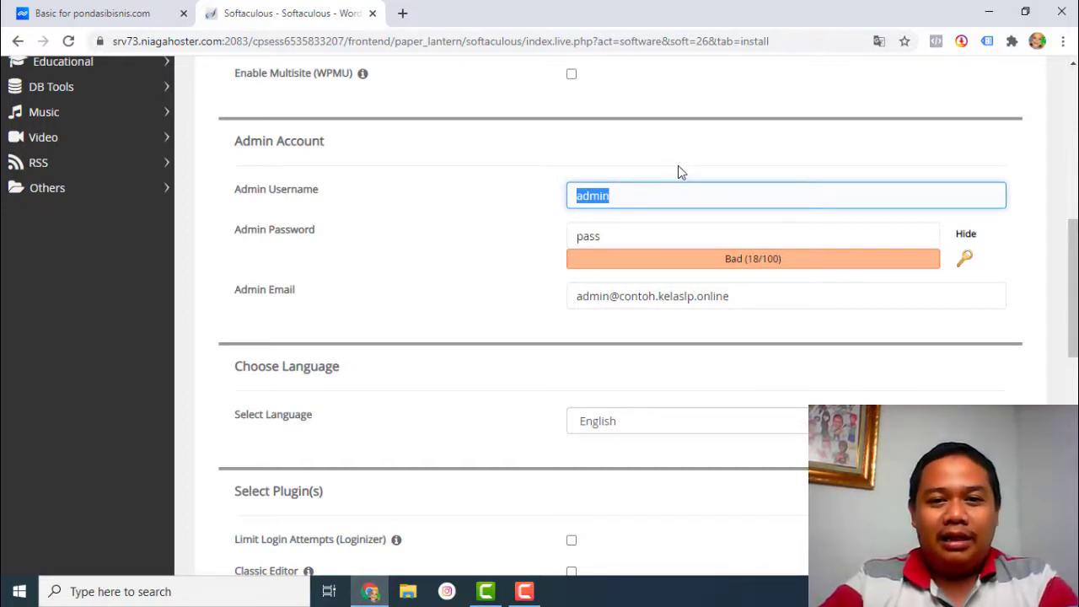
click(542, 148)
click(589, 204)
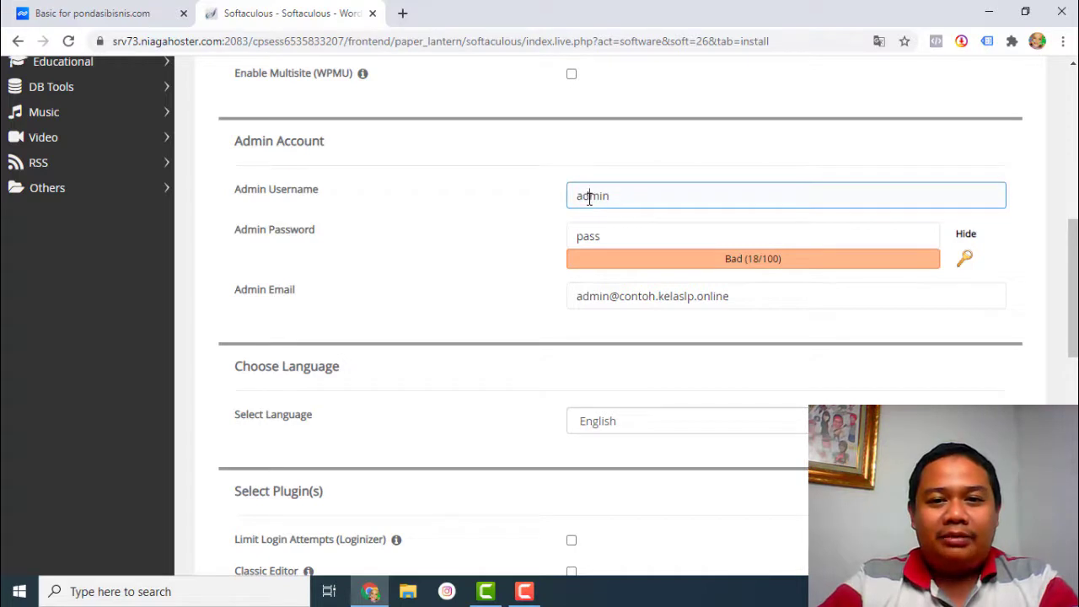
double_click(583, 197)
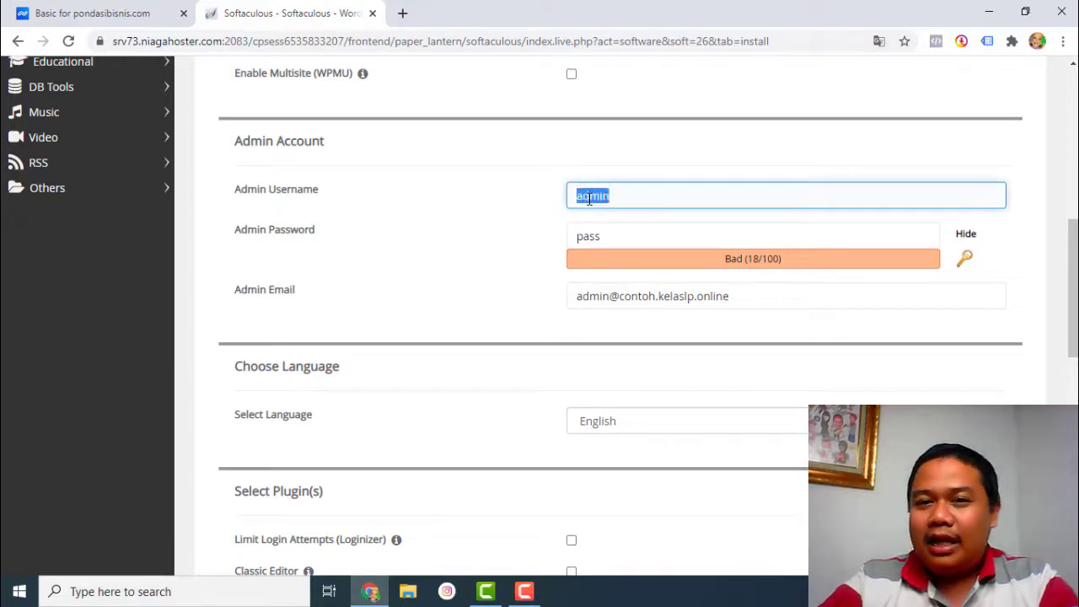
click(534, 161)
- Hide the admin password and replace it with a stronger one rated Good (46/100)
click(598, 230)
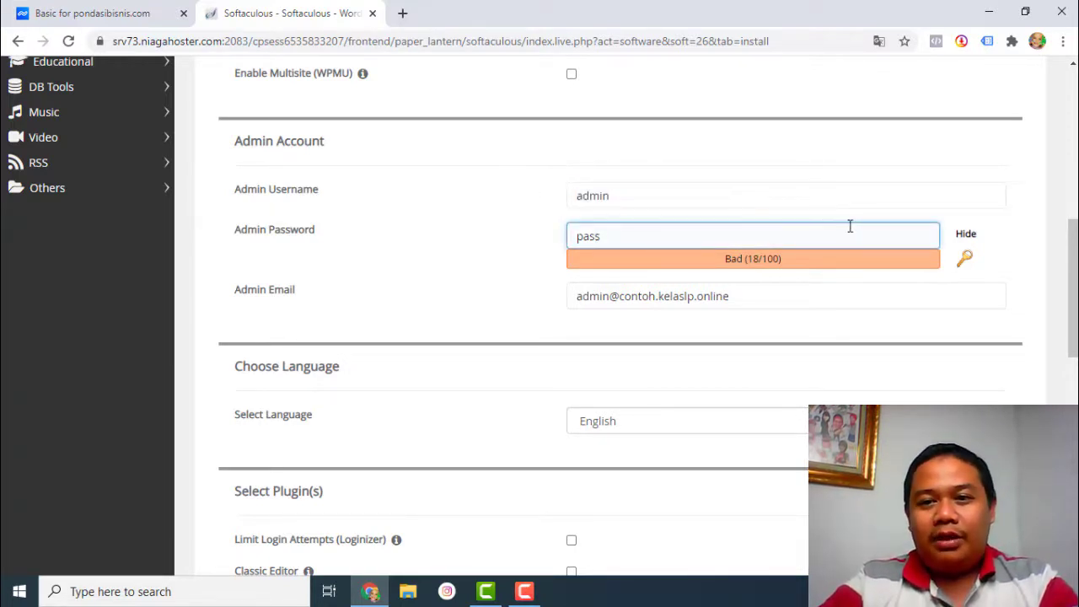
click(965, 234)
click(767, 231)
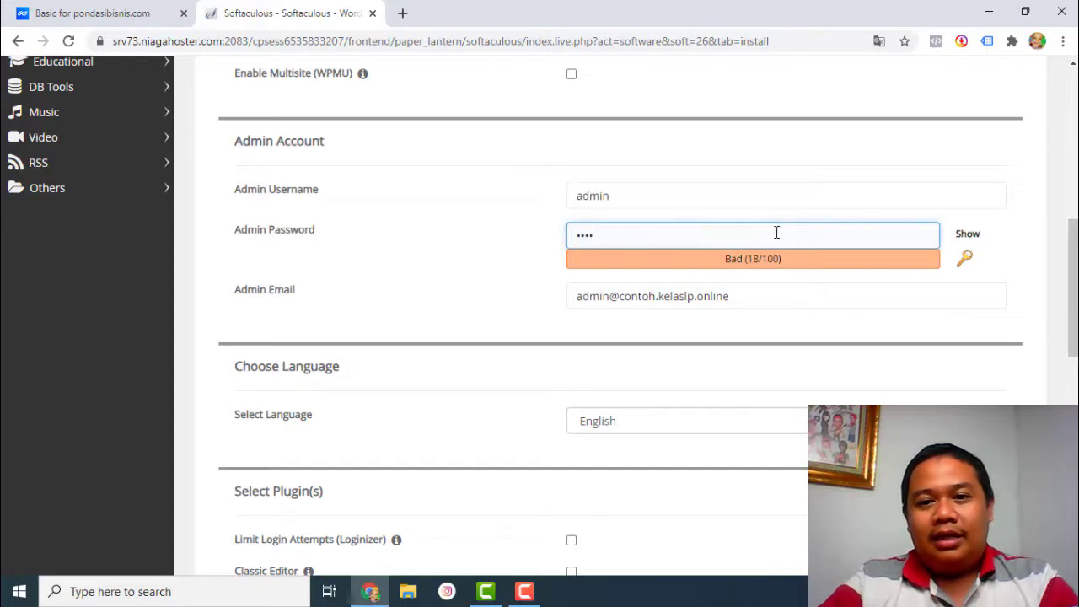
double_click(776, 233)
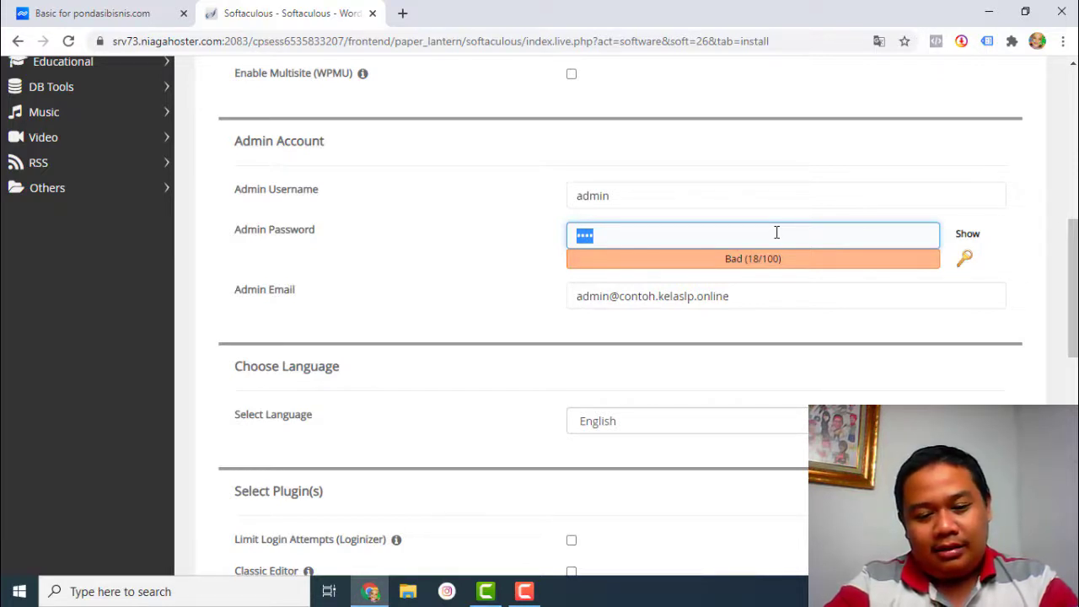
text(*********)
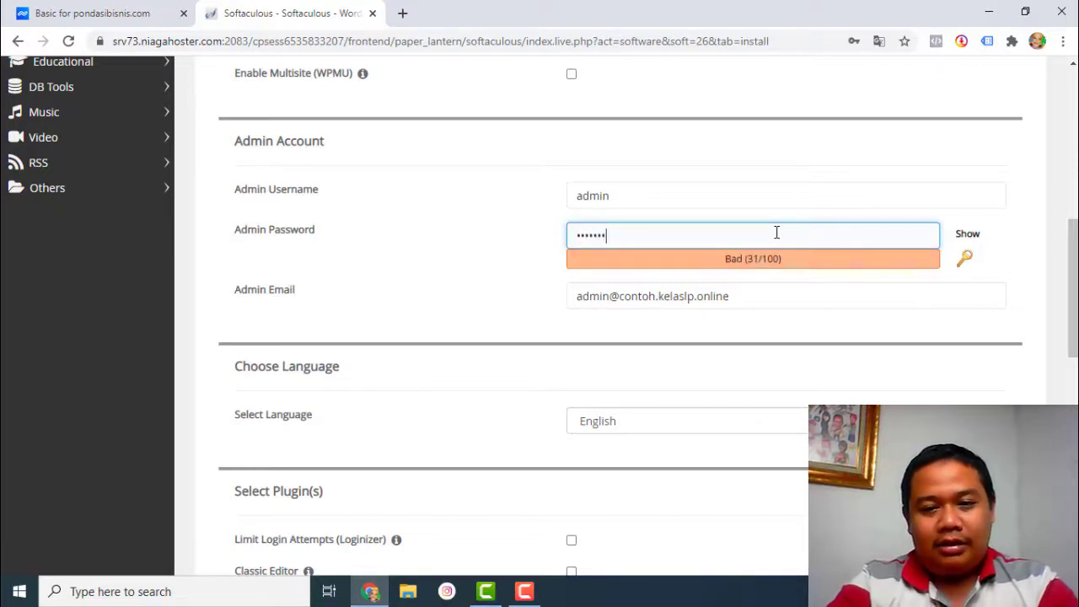
click(493, 217)
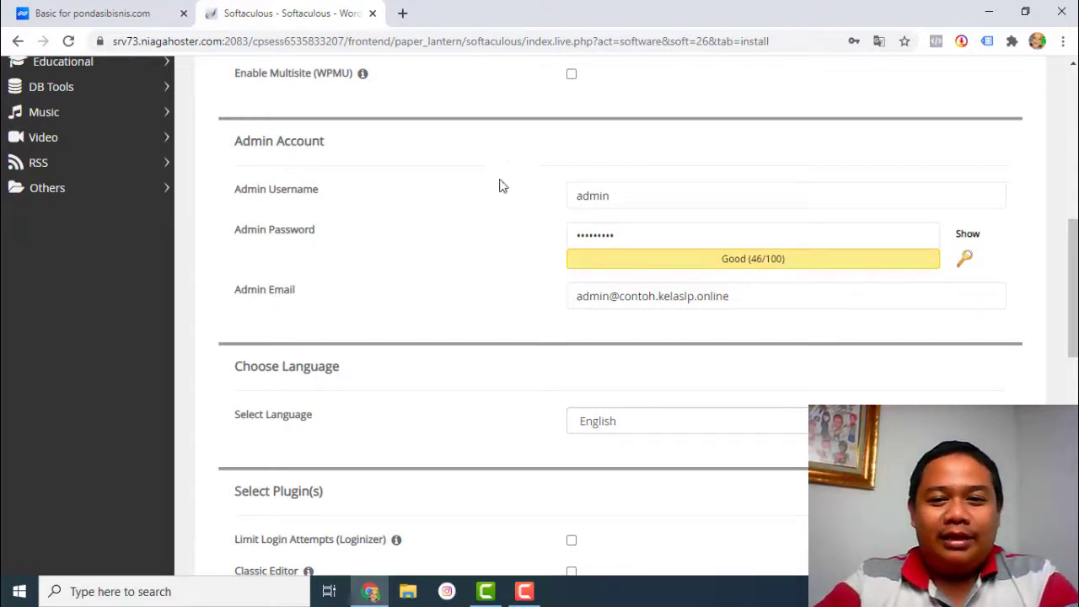
- Fill the 'Email installation details to' field with the first saved e-mail address suggestion
scroll(500, 183, down, 3)
scroll(505, 212, down, 6)
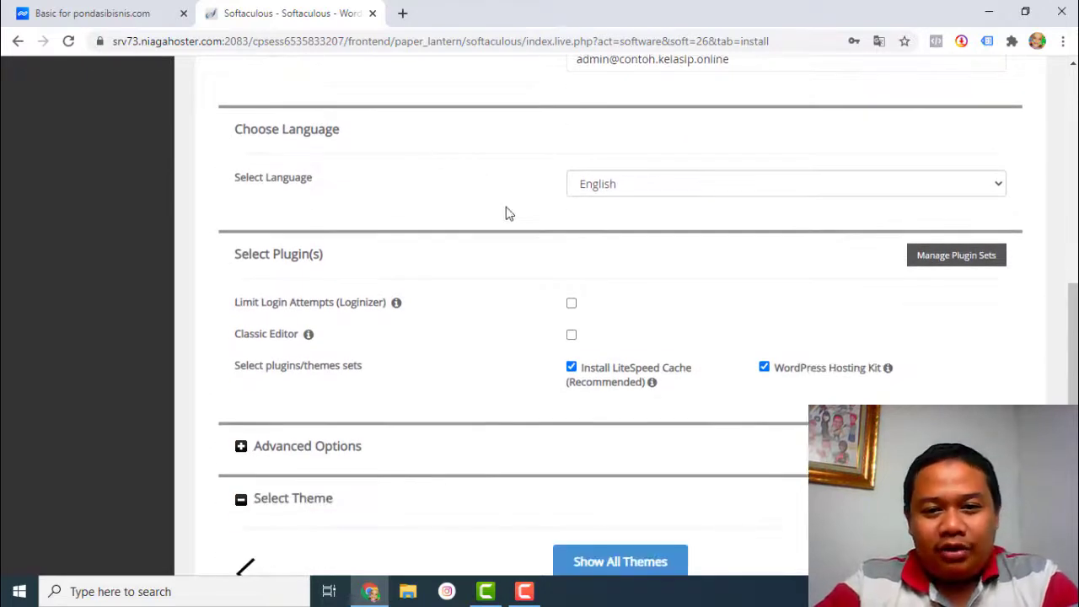
scroll(508, 211, down, 1)
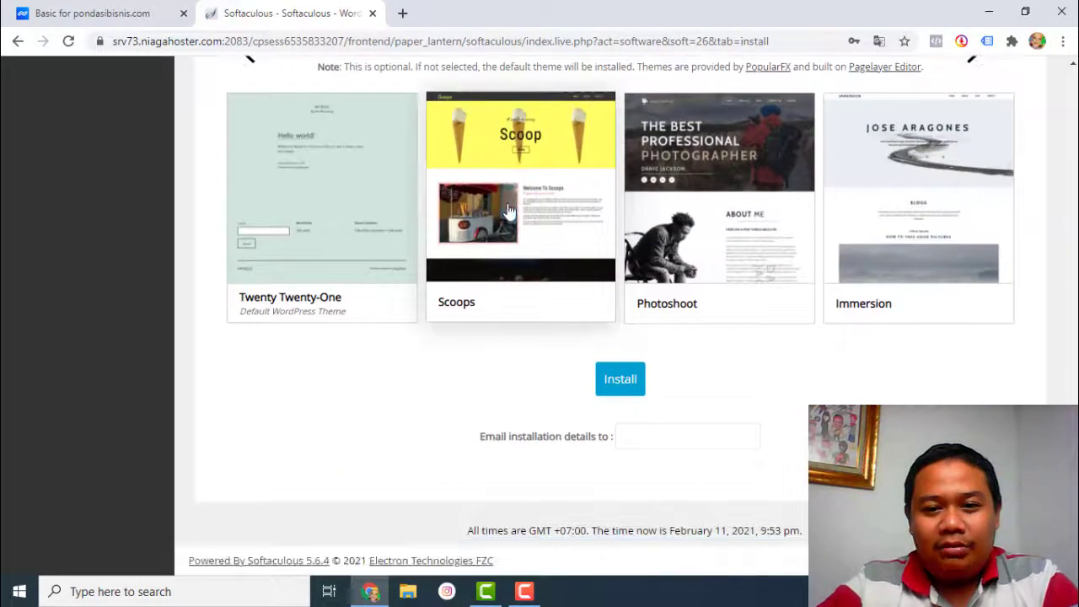
scroll(472, 384, up, 1)
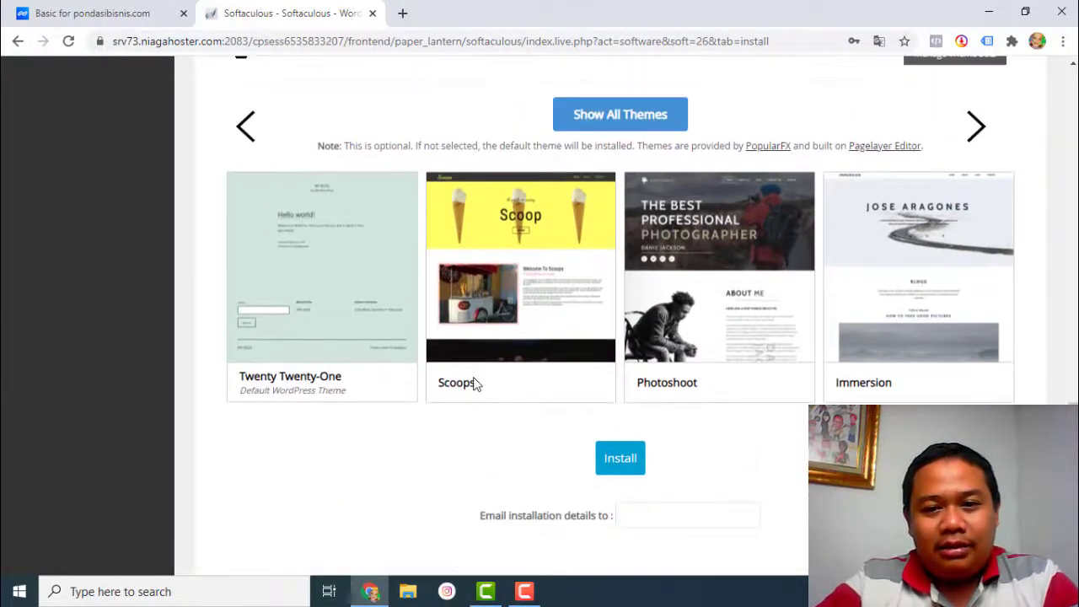
scroll(713, 450, down, 1)
click(711, 437)
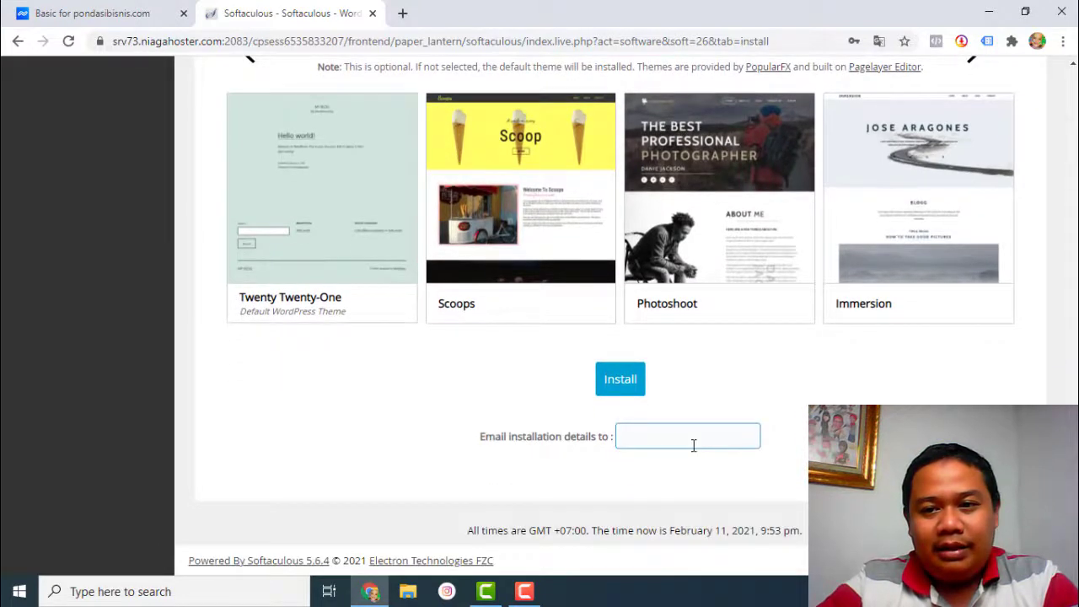
click(693, 438)
click(670, 469)
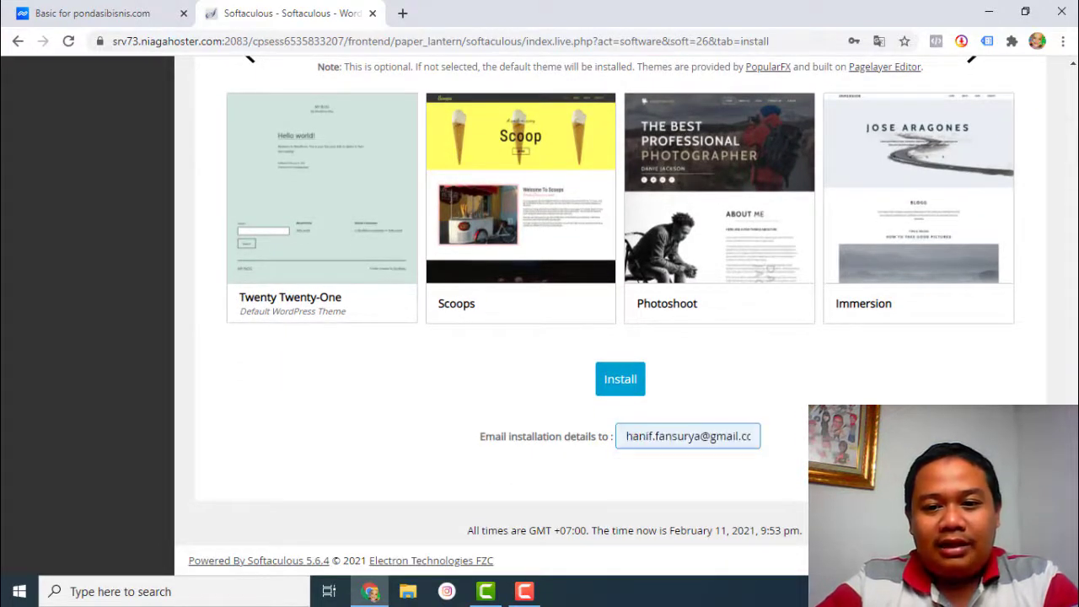
scroll(590, 337, up, 7)
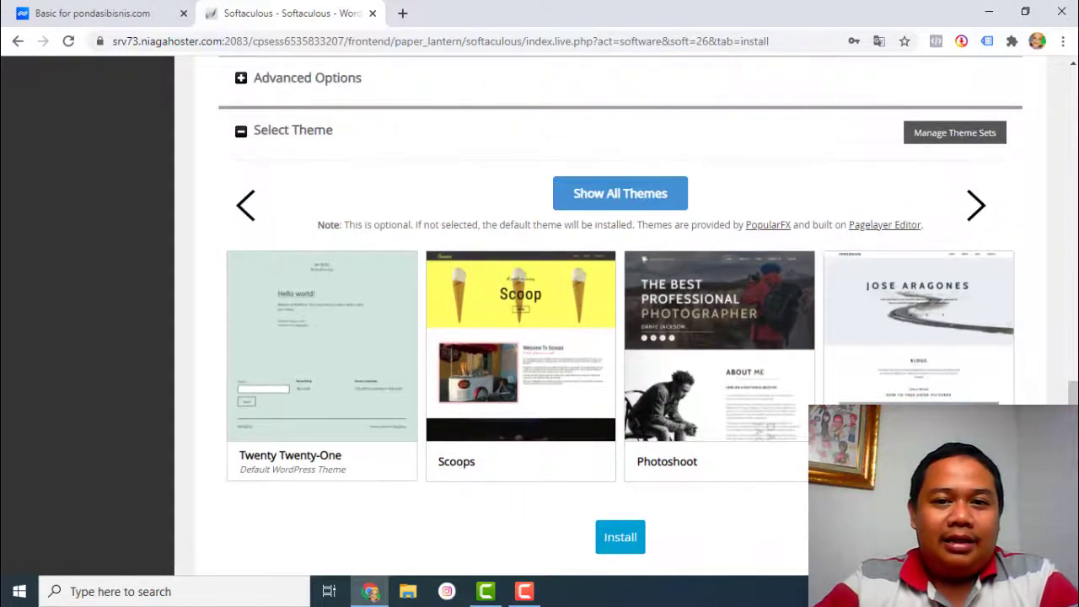
scroll(607, 422, down, 7)
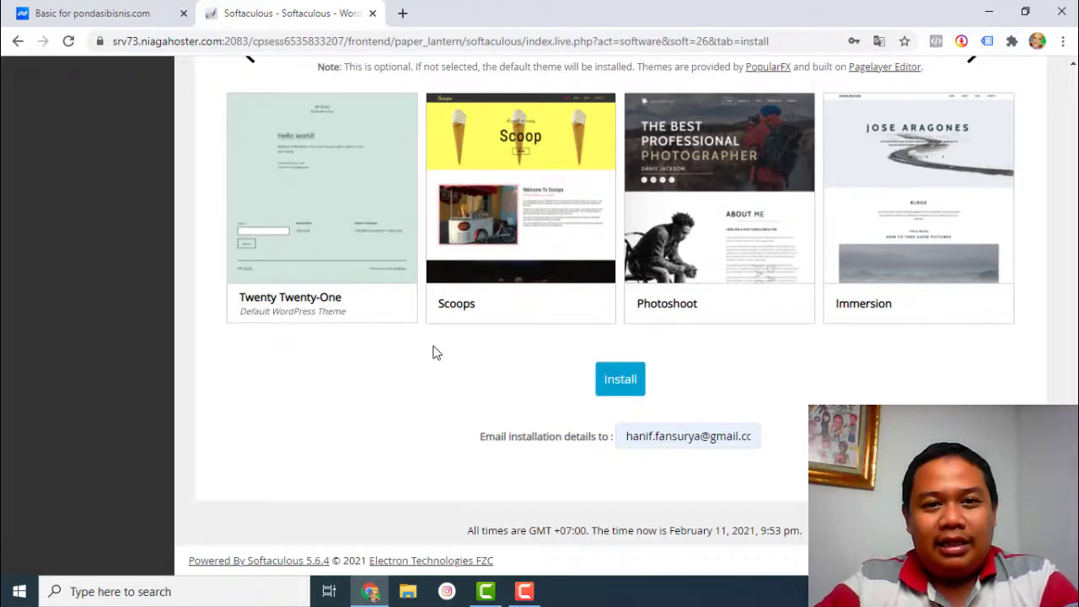
scroll(433, 351, up, 4)
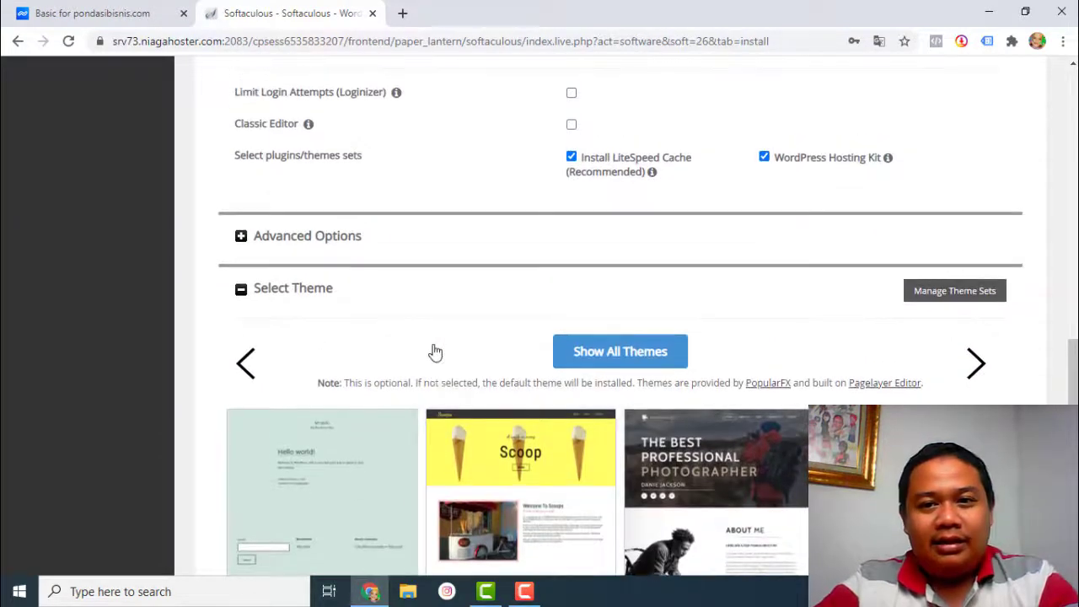
scroll(433, 353, down, 4)
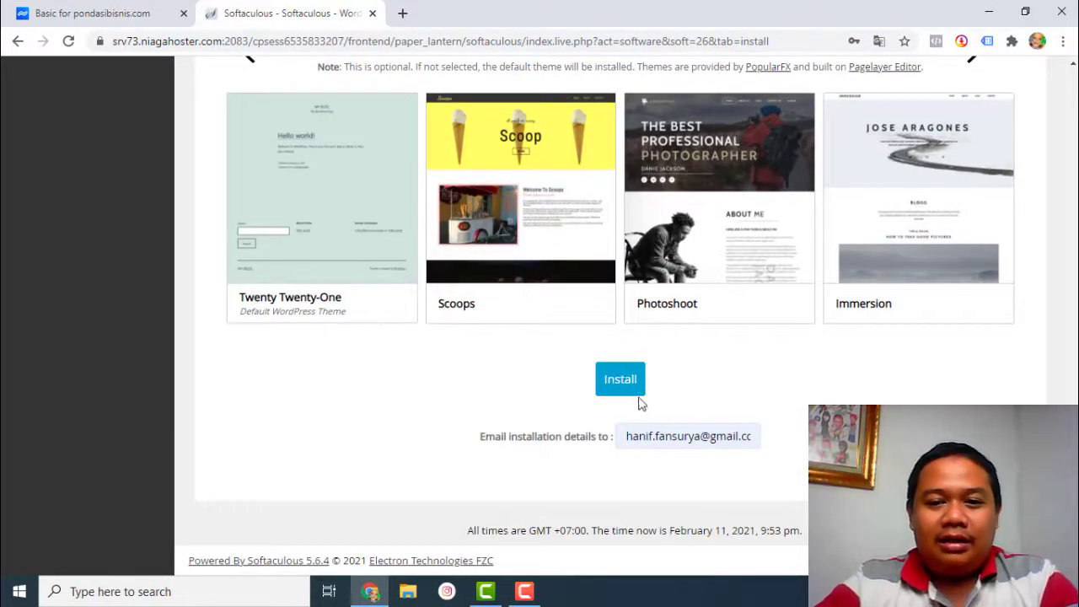
click(736, 435)
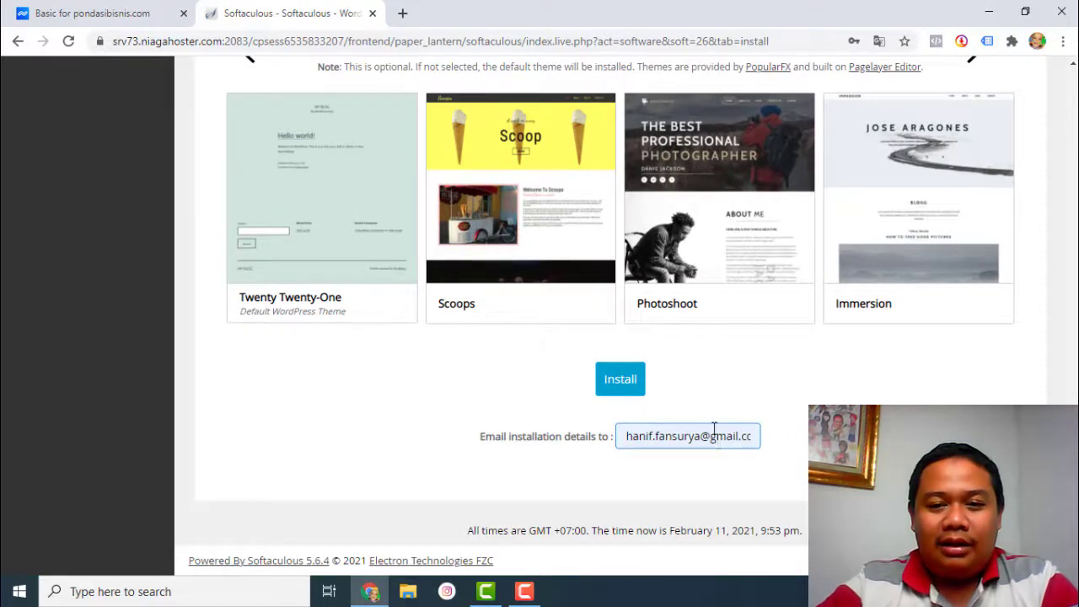
click(765, 413)
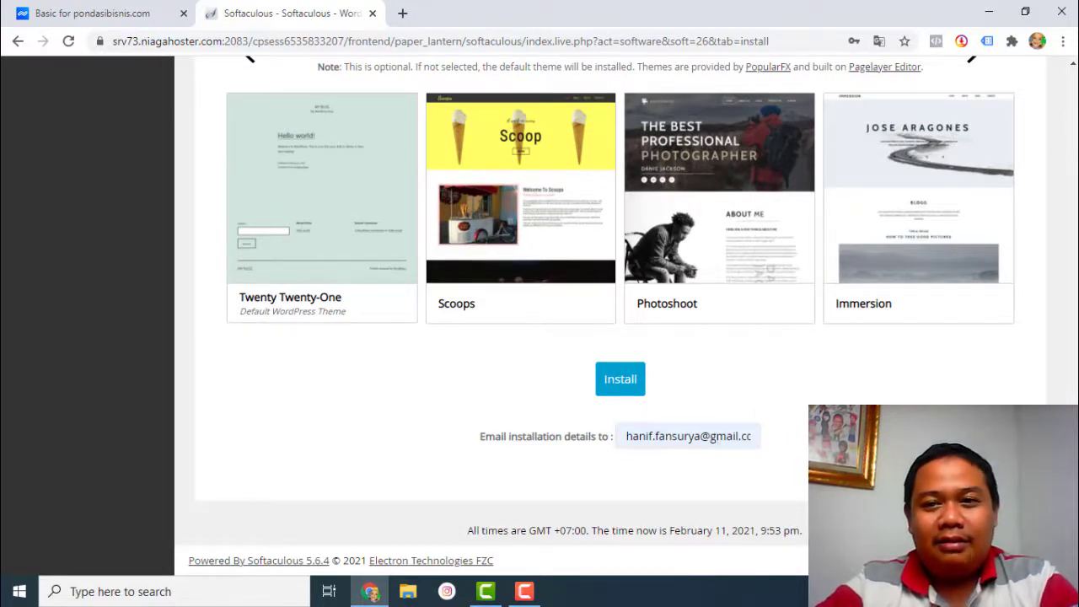
scroll(793, 463, up, 8)
scroll(540, 316, up, 4)
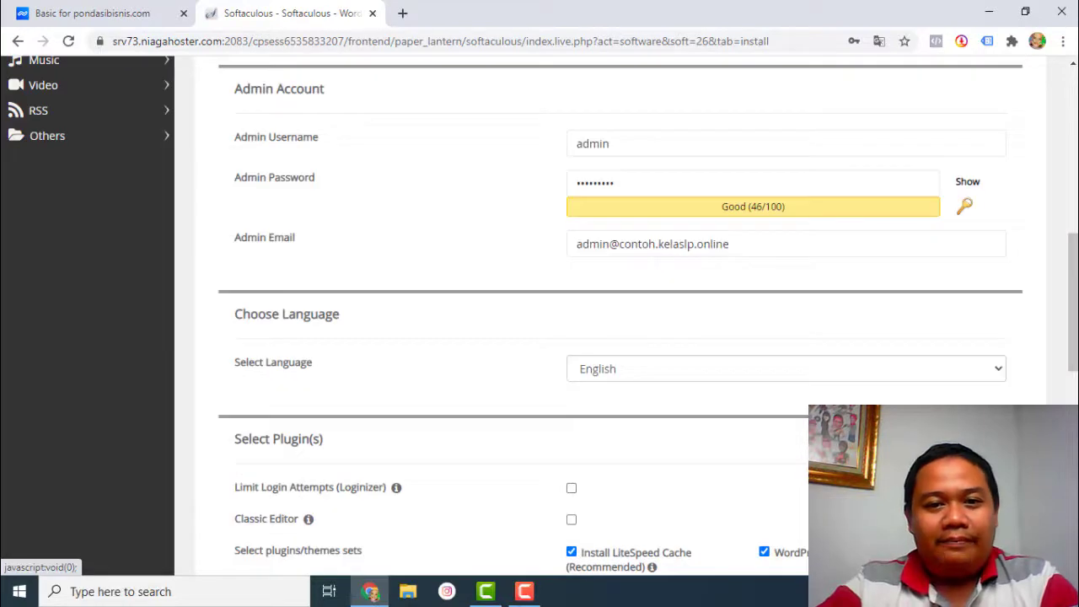
scroll(696, 378, up, 4)
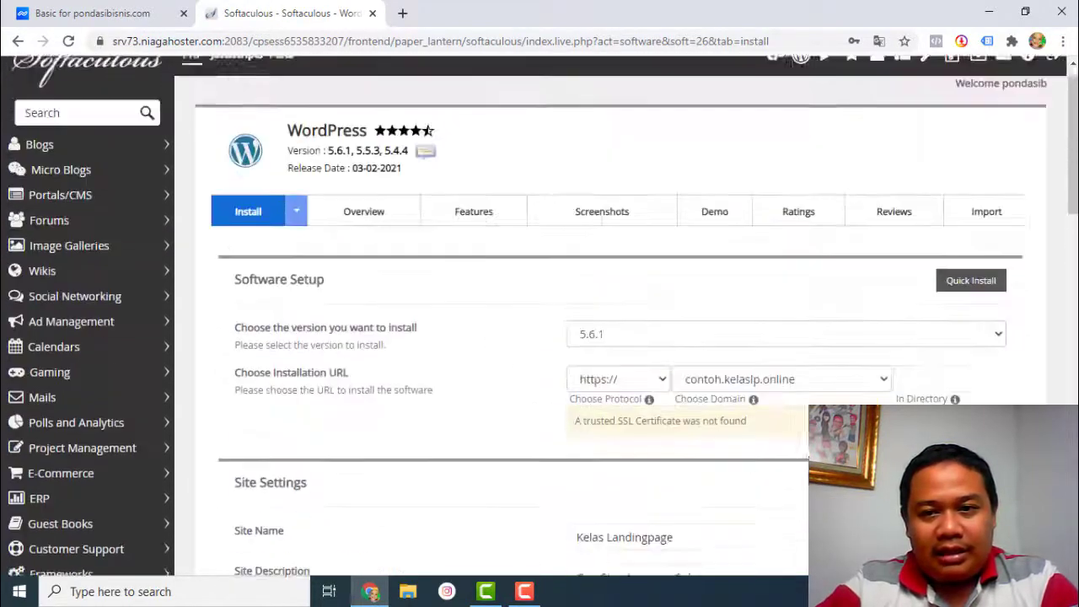
scroll(682, 371, down, 2)
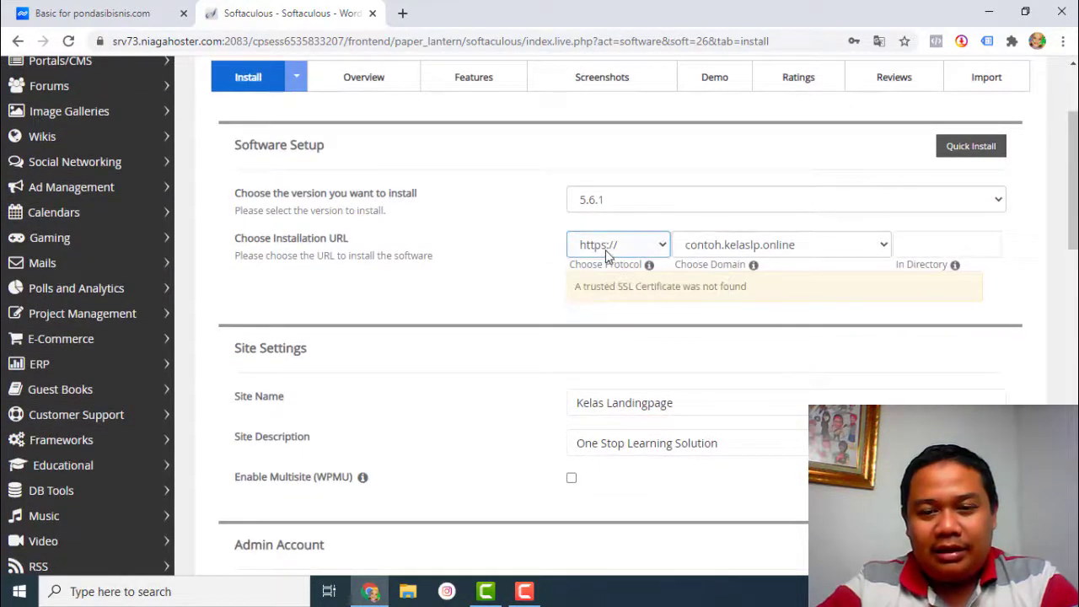
click(899, 245)
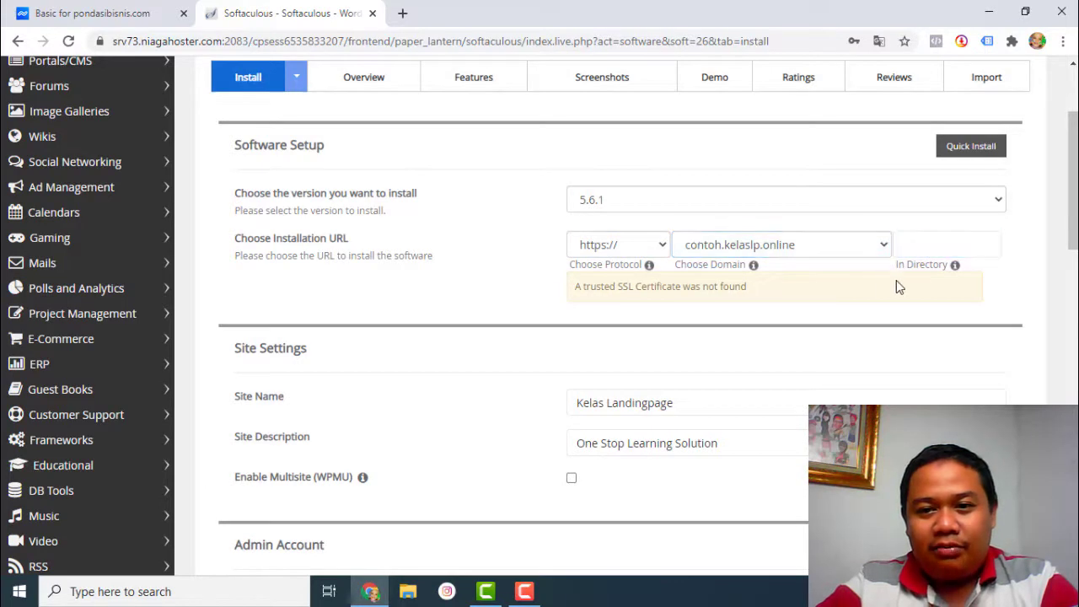
scroll(950, 306, down, 2)
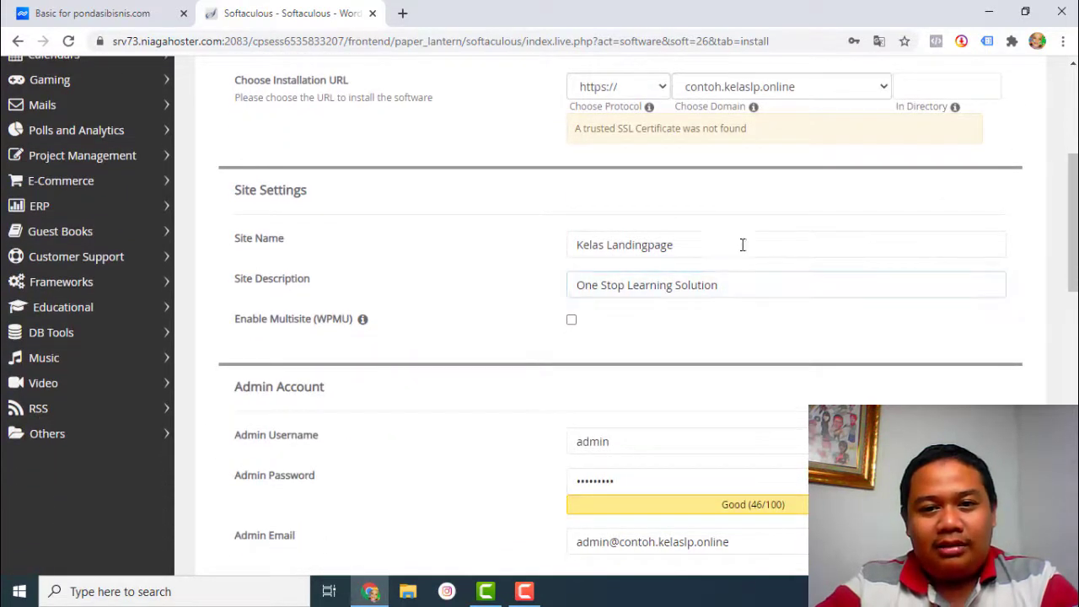
drag(741, 244, 541, 246)
click(511, 253)
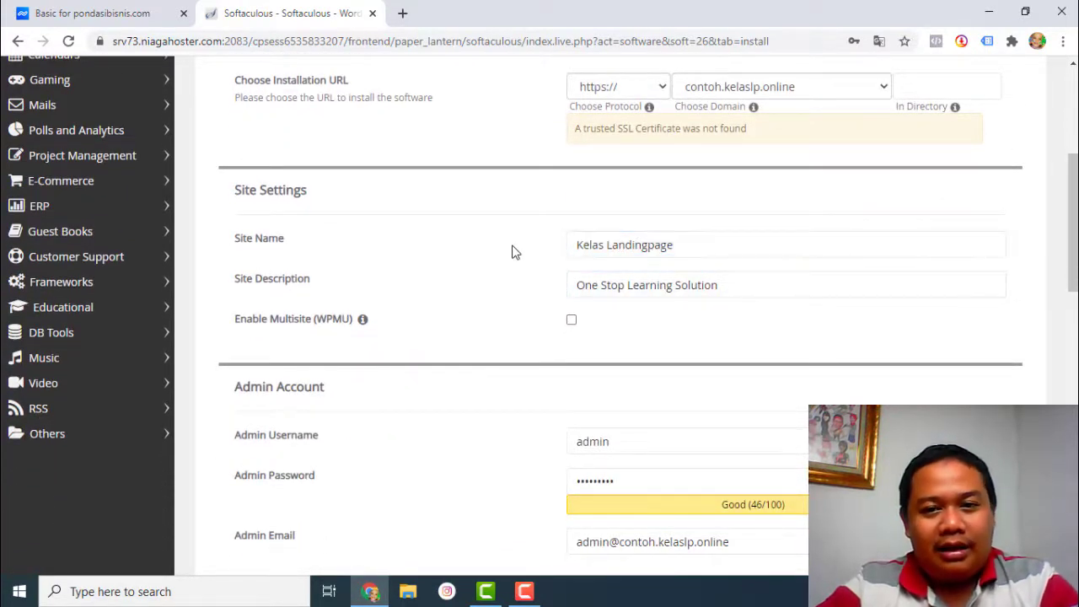
scroll(548, 253, down, 1)
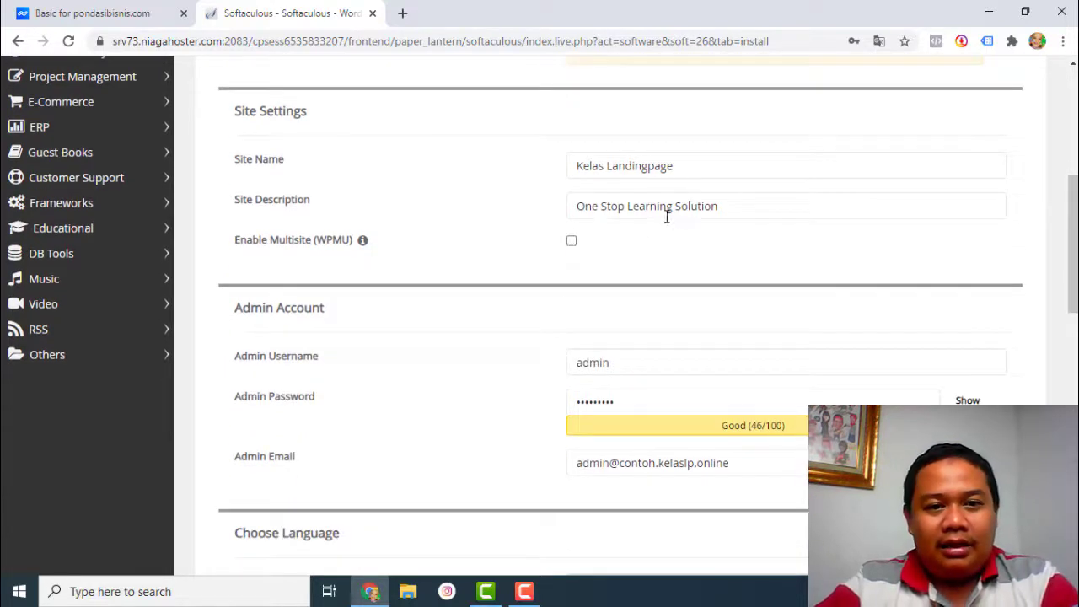
drag(1070, 242, 1070, 280)
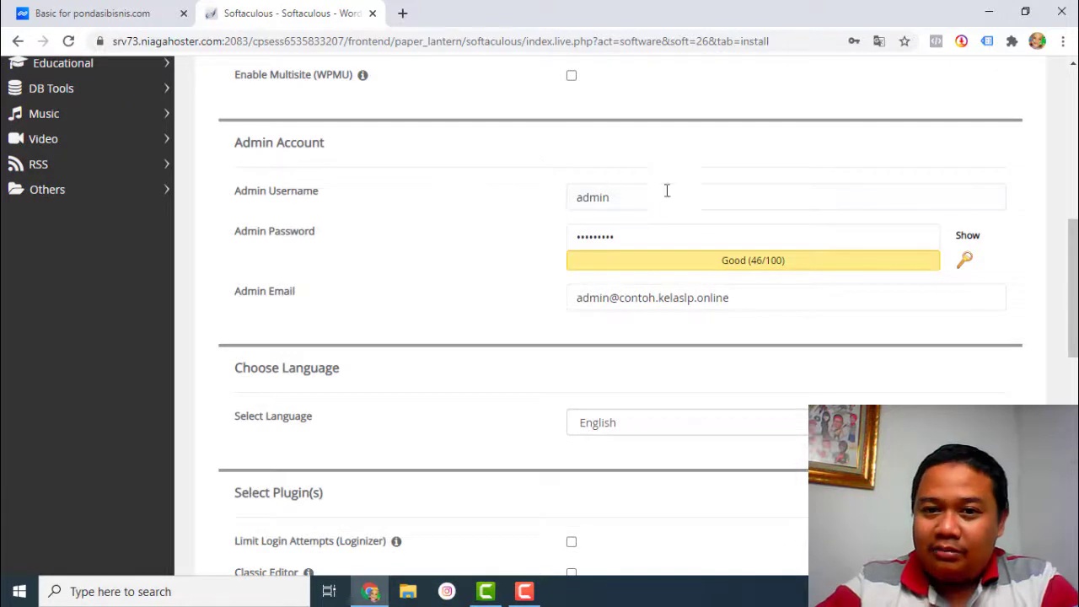
click(727, 197)
click(632, 239)
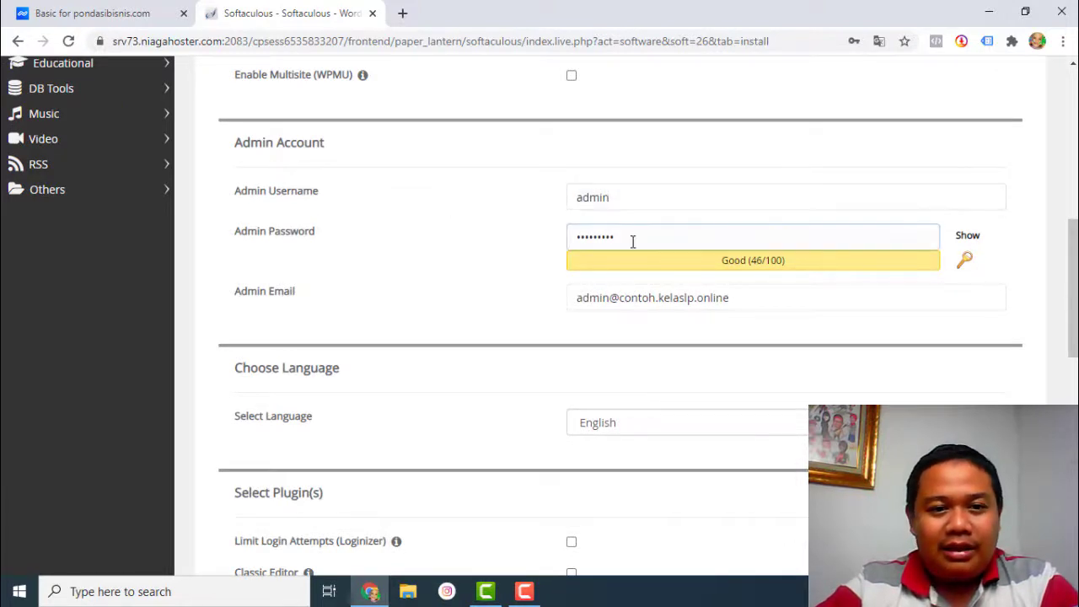
click(493, 222)
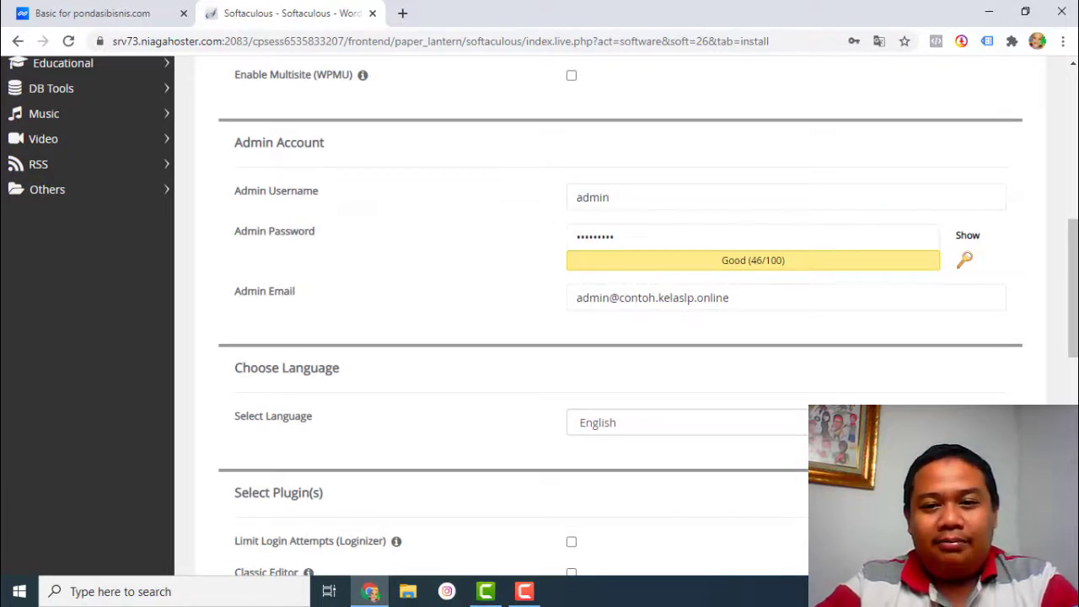
drag(1072, 284, 1072, 295)
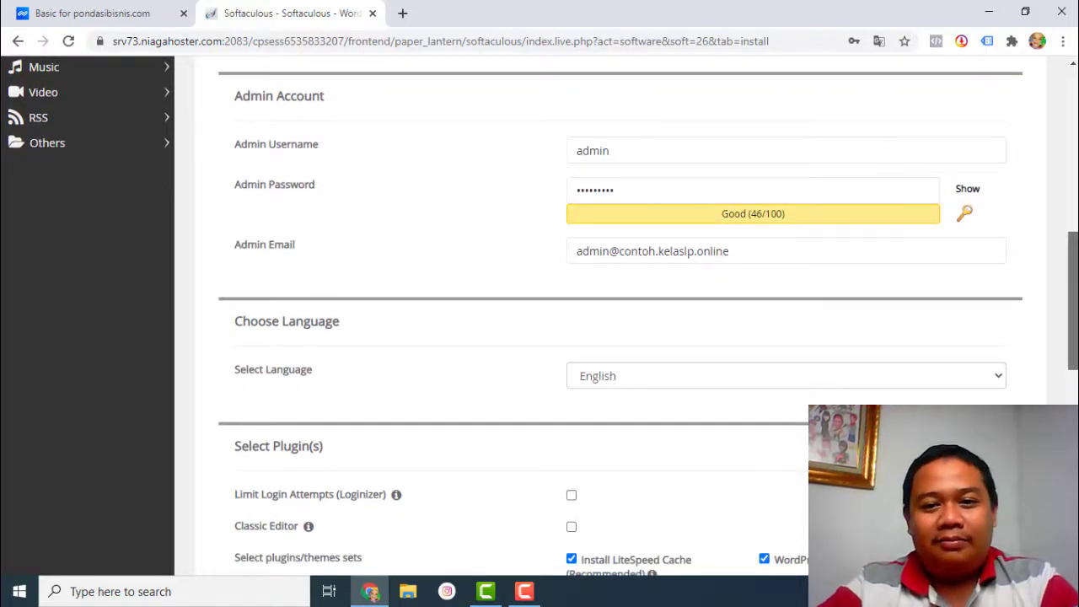
scroll(631, 317, down, 5)
scroll(733, 476, down, 2)
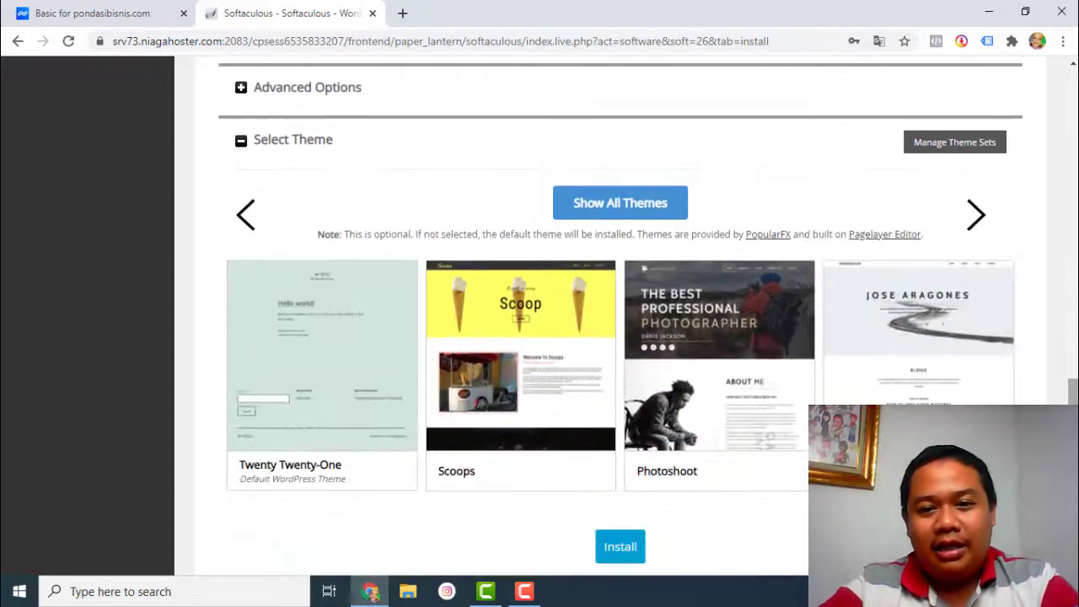
scroll(733, 476, down, 2)
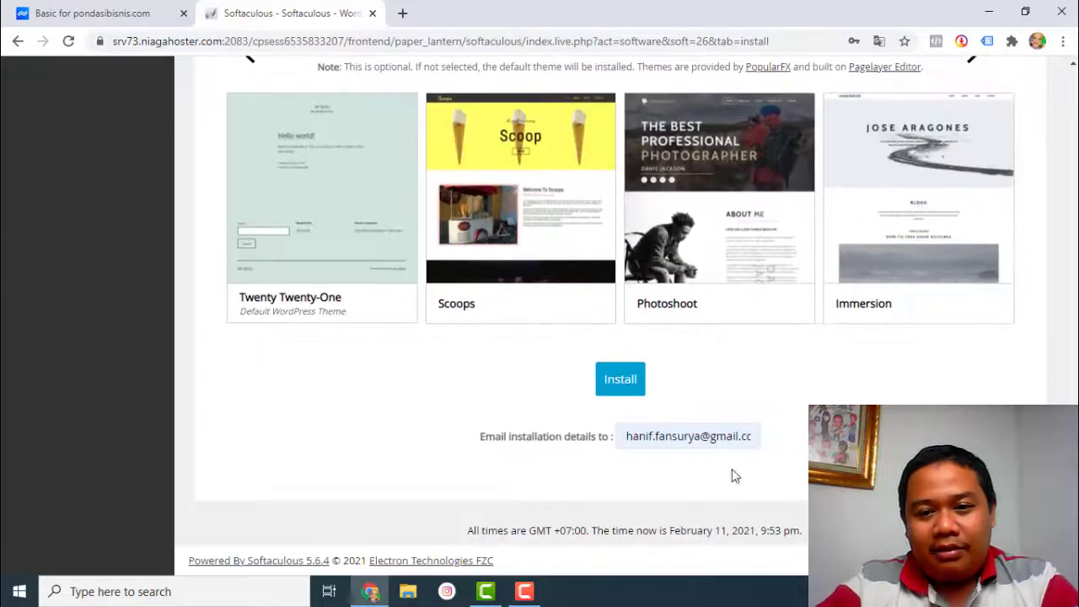
click(621, 383)
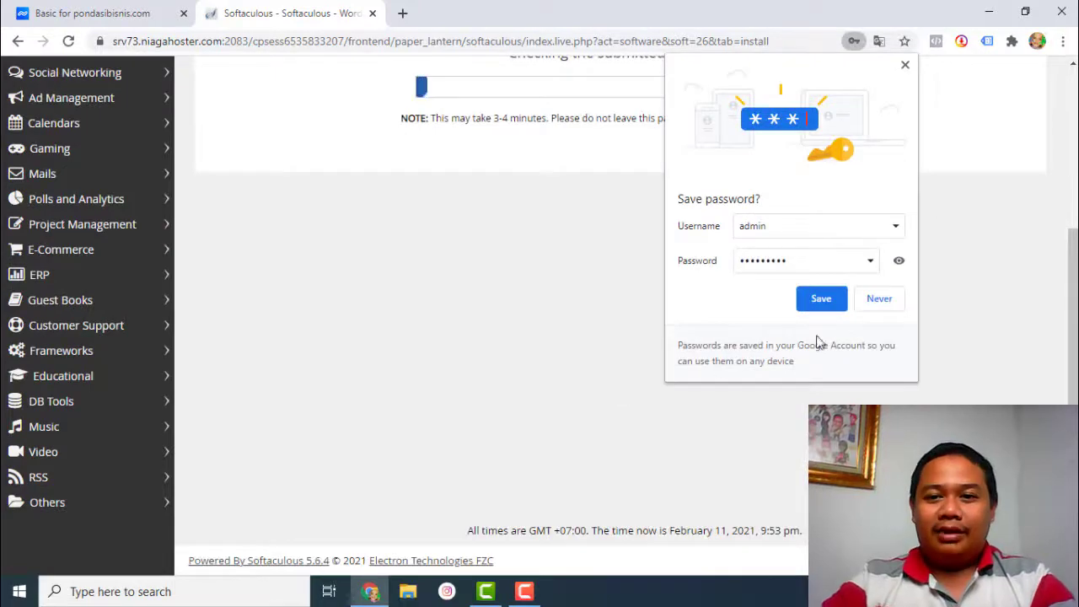
click(821, 298)
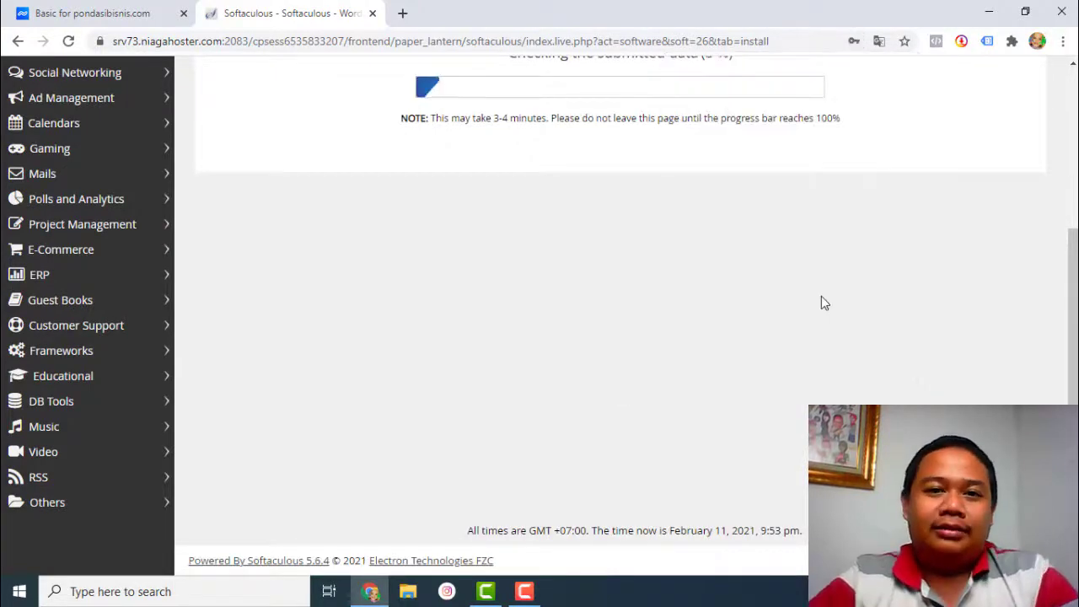
scroll(824, 303, up, 3)
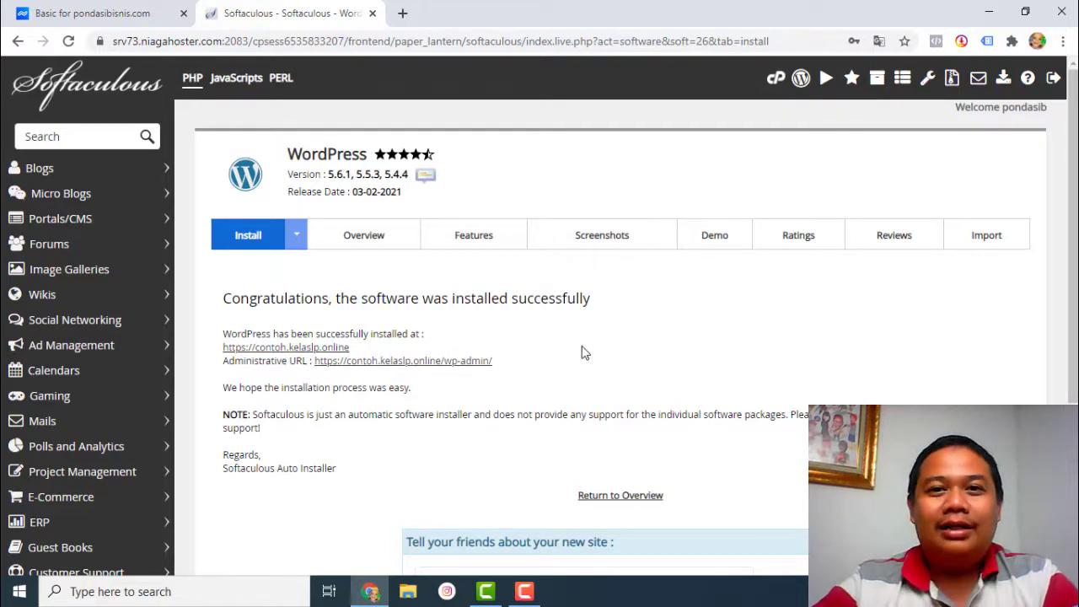
- Open the Administrative URL in a new tab and check its 'Your connection is not private' error
scroll(278, 358, down, 1)
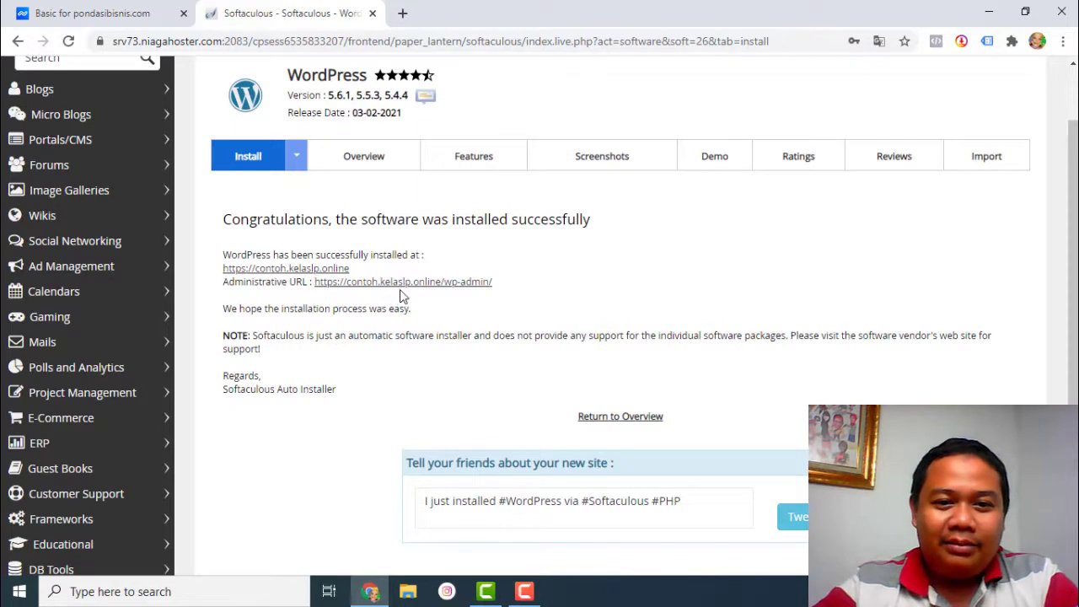
drag(493, 281, 313, 283)
click(615, 337)
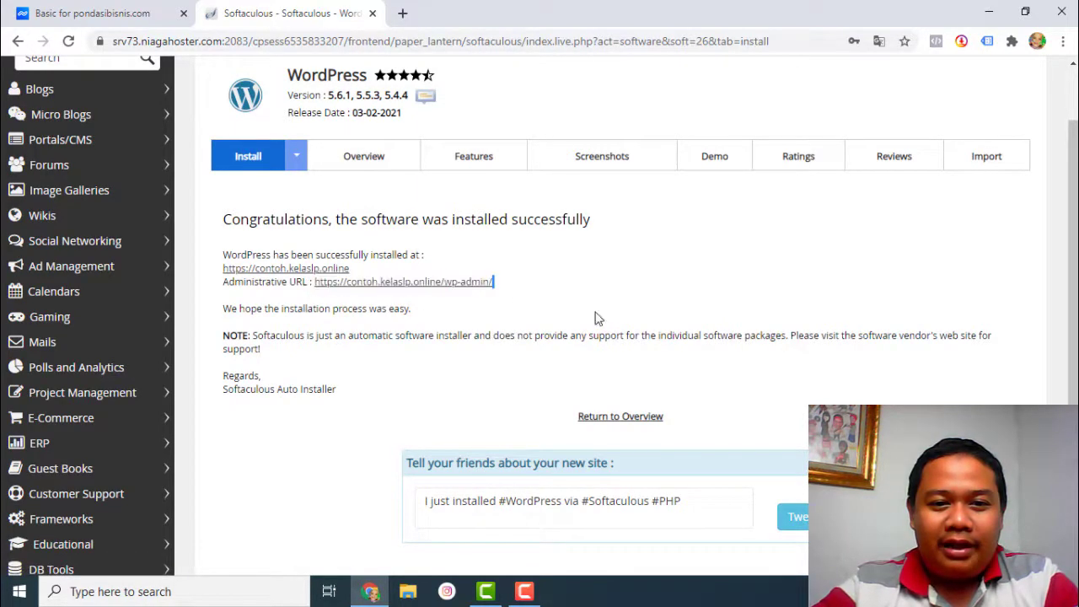
middle_click(458, 283)
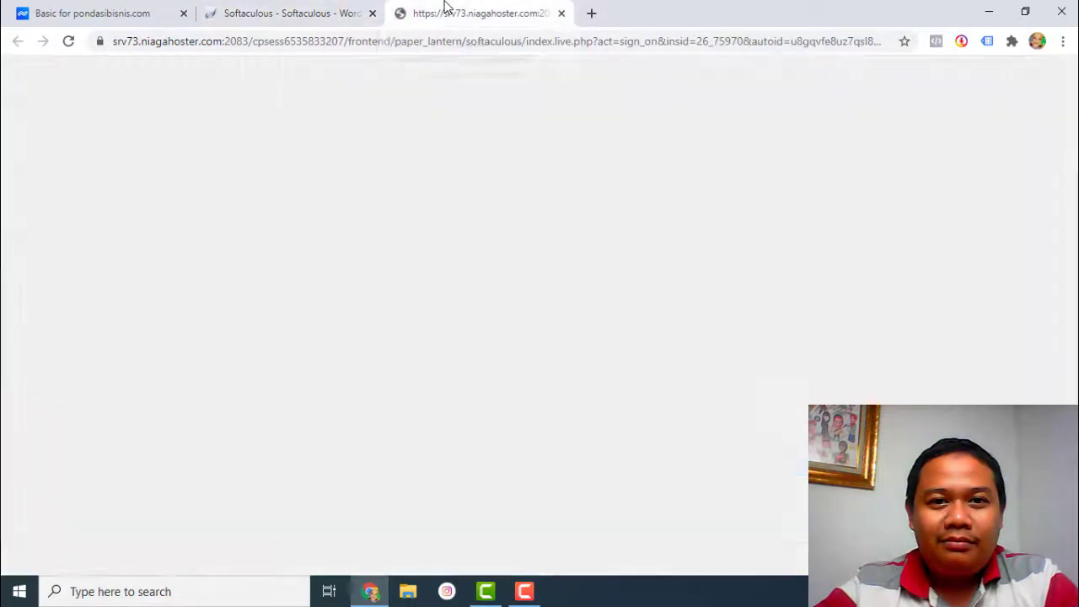
click(446, 10)
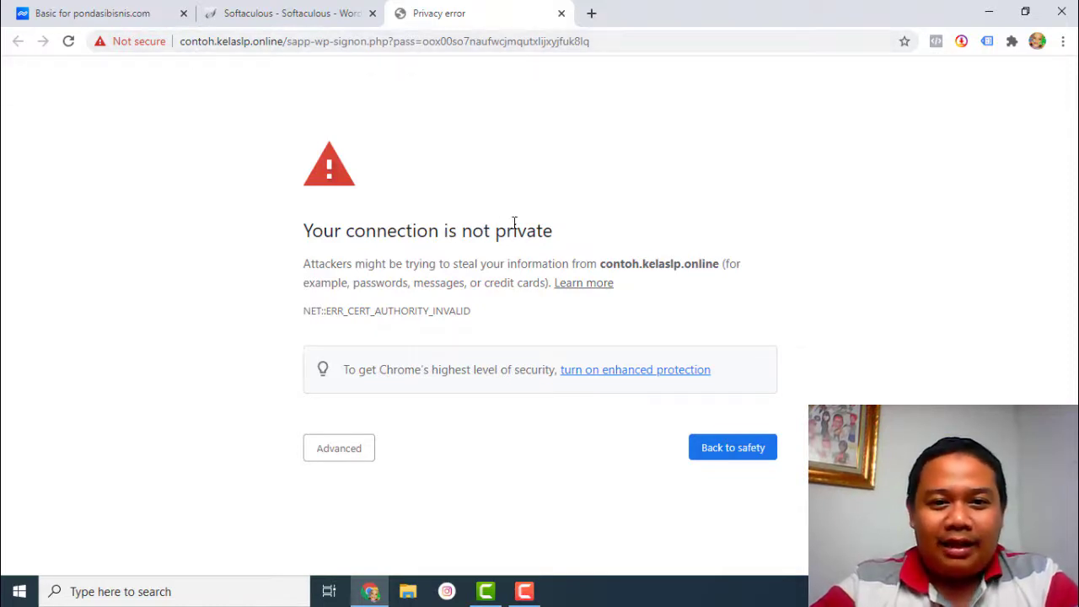
drag(562, 241, 285, 241)
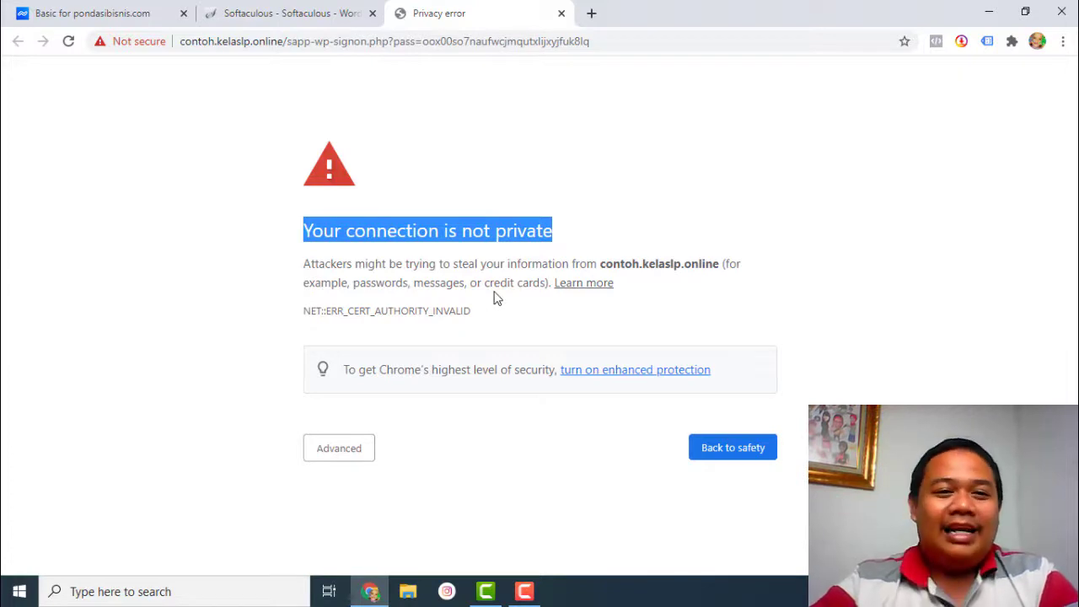
click(331, 10)
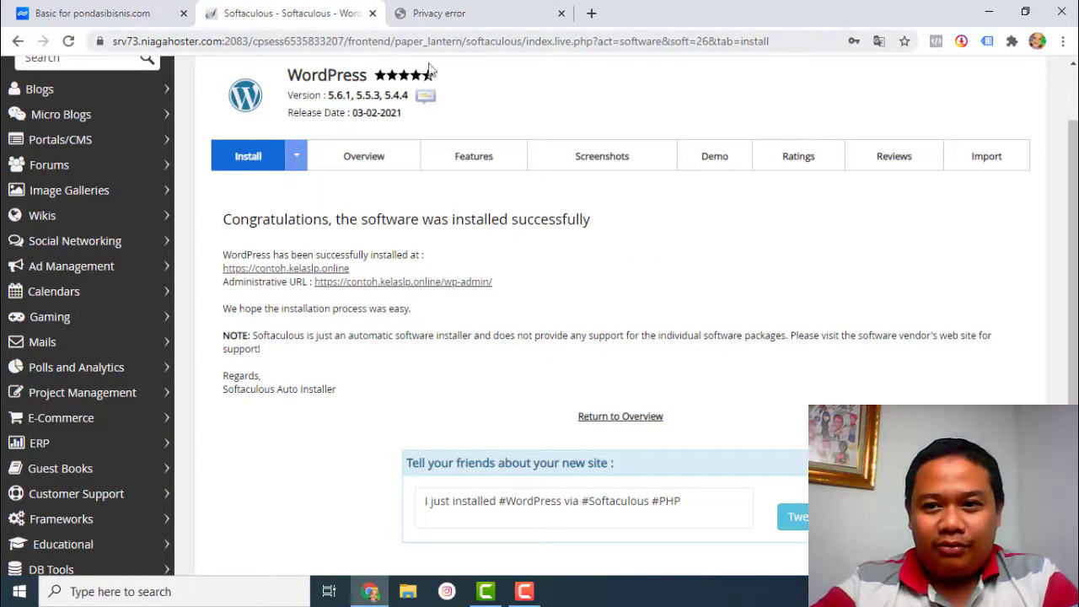
- From the cPanel home, search functions for 'ssL' and open Lets Encrypt SSL
scroll(715, 122, up, 1)
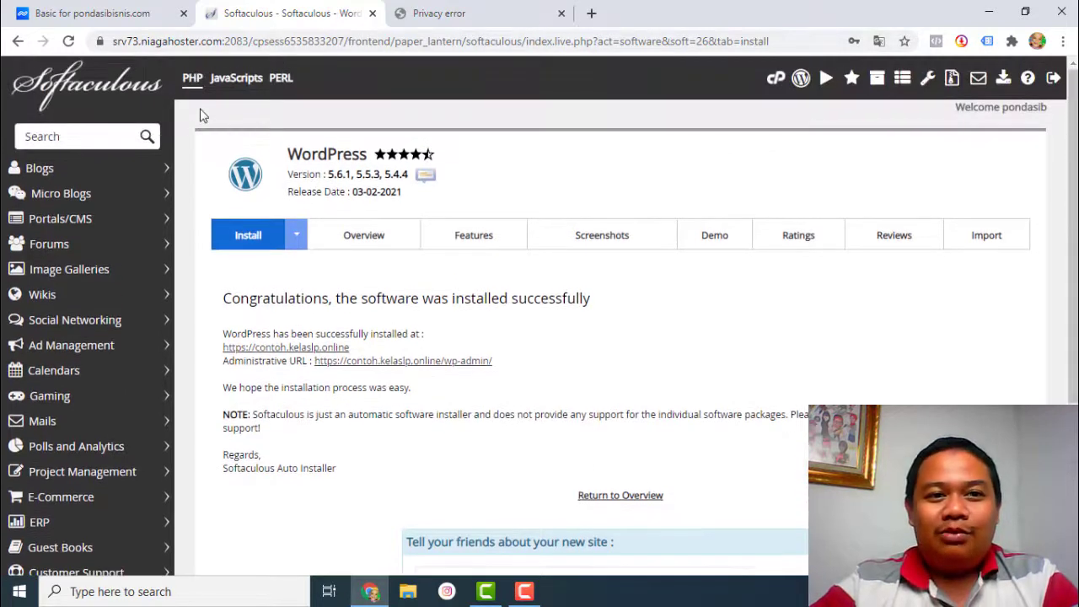
click(774, 82)
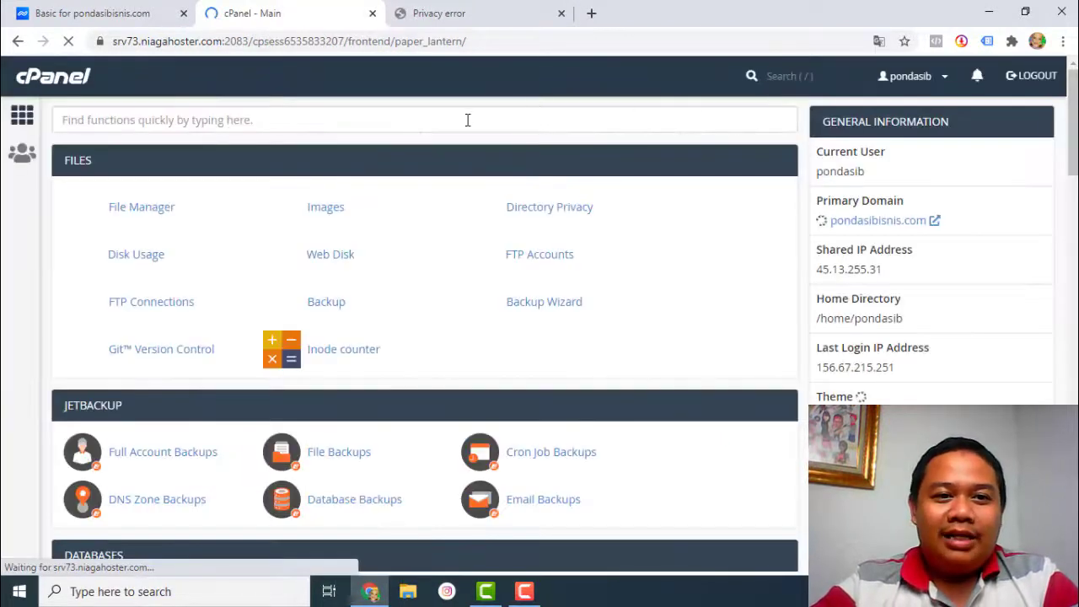
click(467, 120)
text(ss)
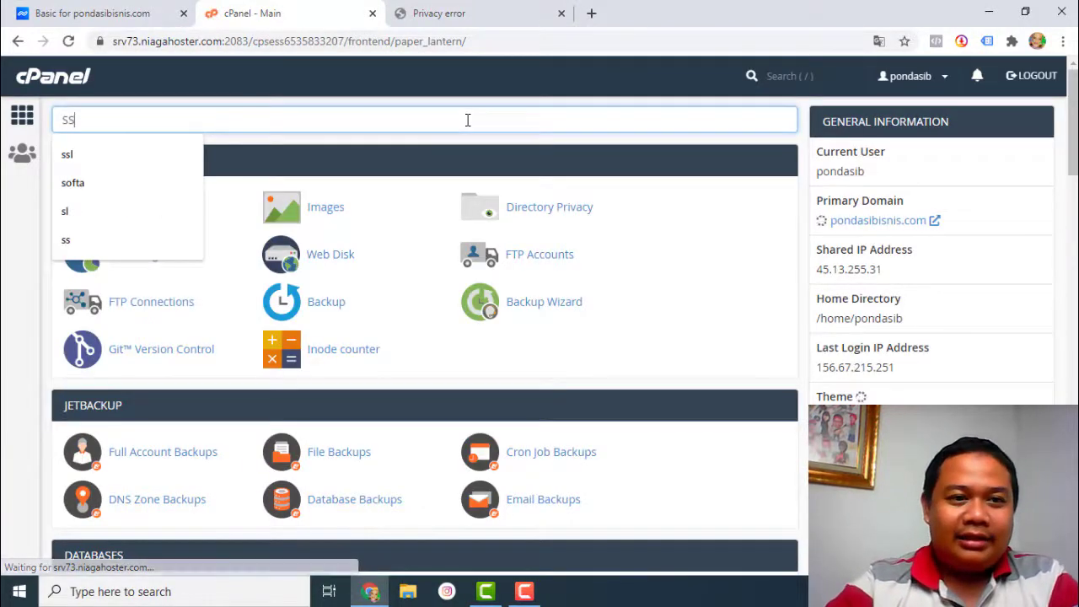
text(L)
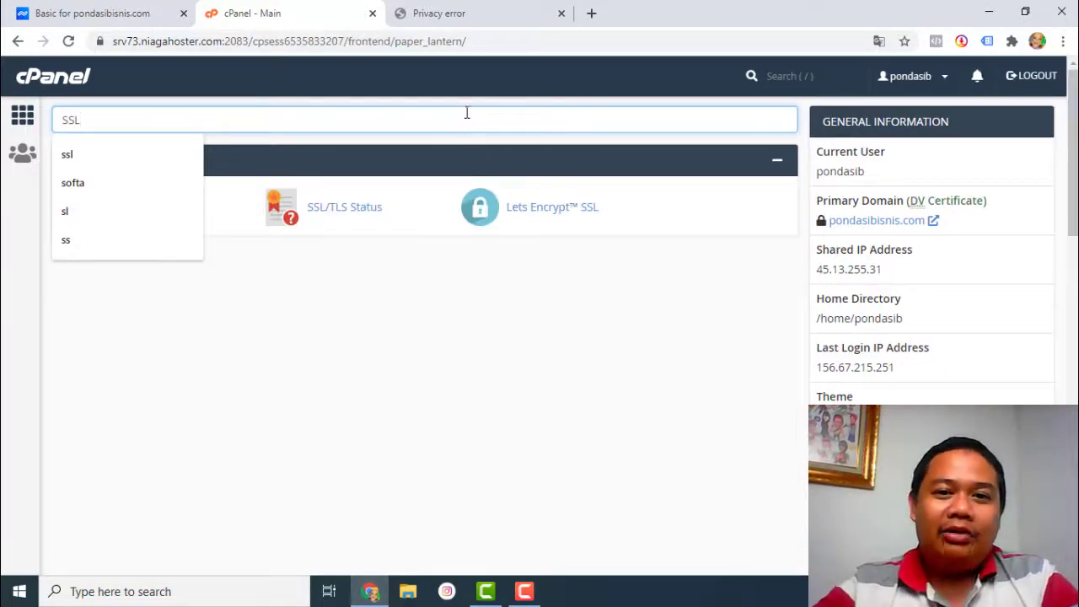
click(475, 99)
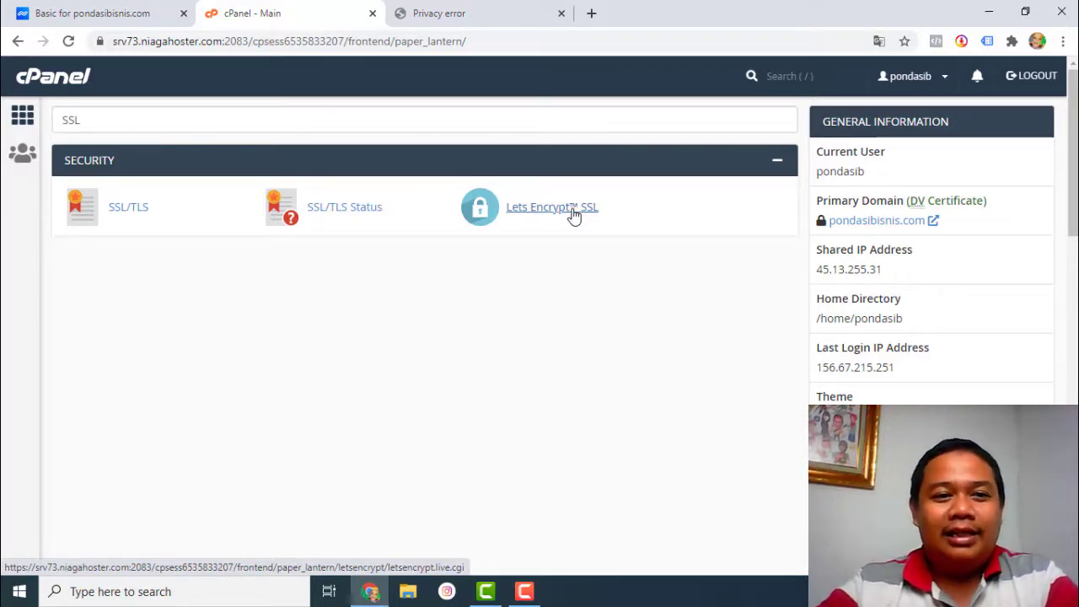
click(573, 215)
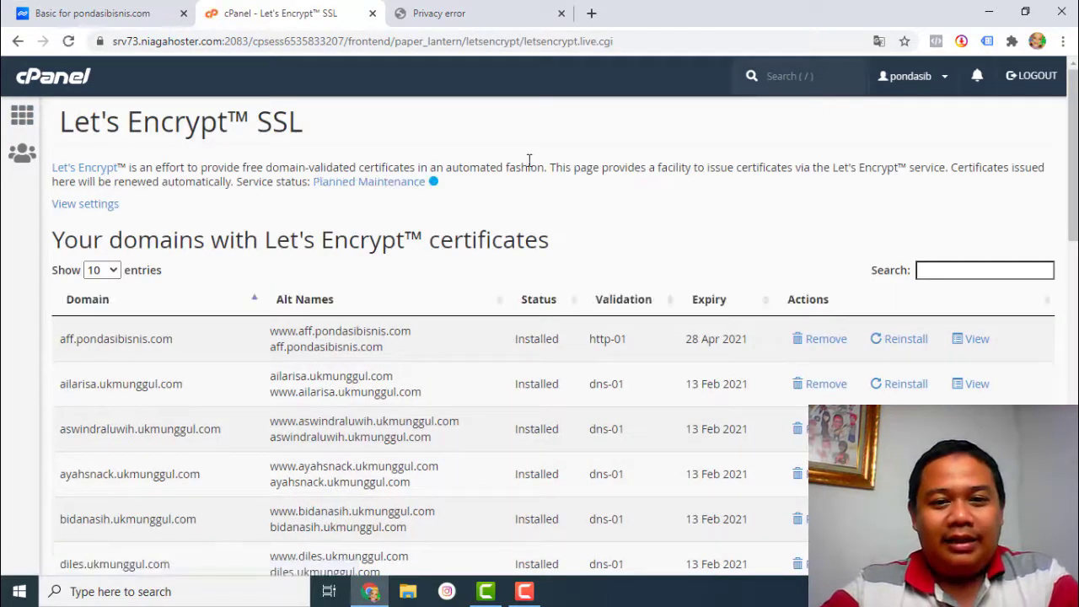
- Browse the Issue a new certificate domain list, paging to entries 11-19 and back
scroll(529, 160, down, 2)
scroll(241, 289, down, 2)
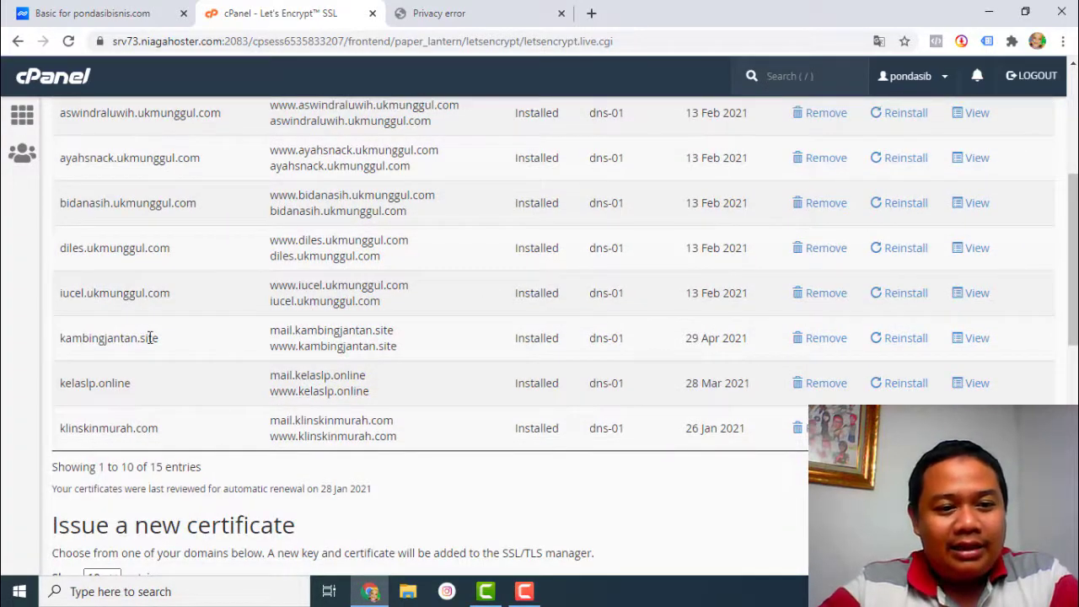
scroll(163, 315, down, 5)
scroll(337, 314, up, 5)
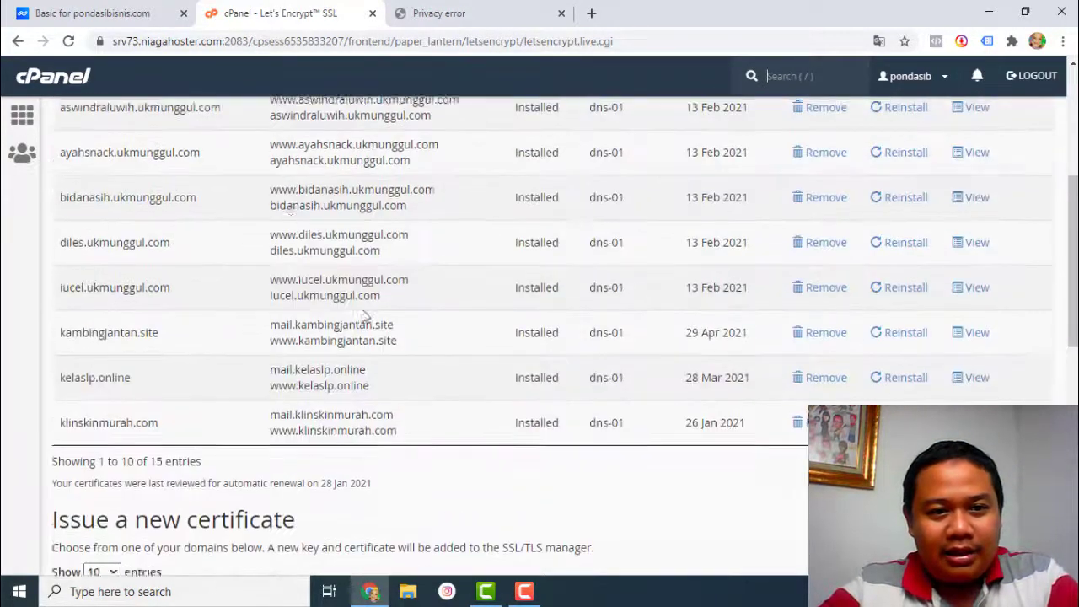
scroll(362, 316, up, 3)
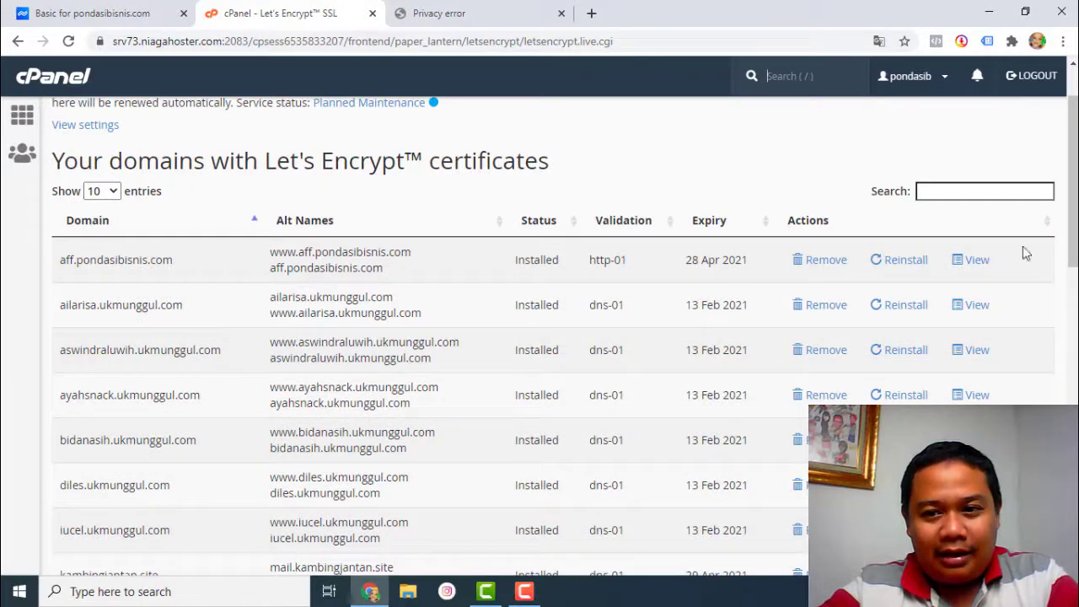
scroll(1013, 392, down, 5)
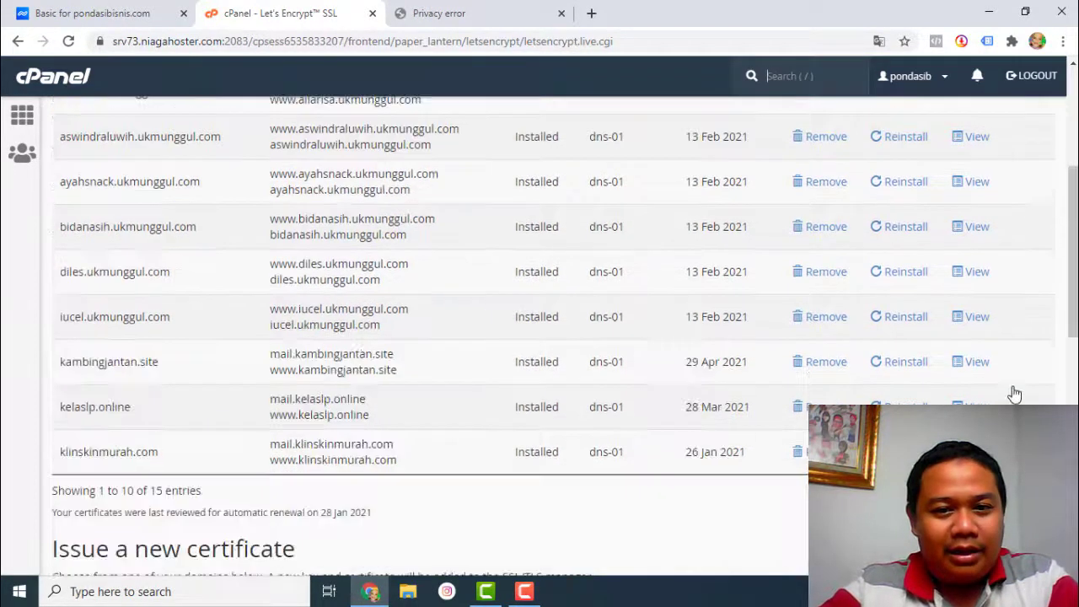
scroll(1009, 373, down, 3)
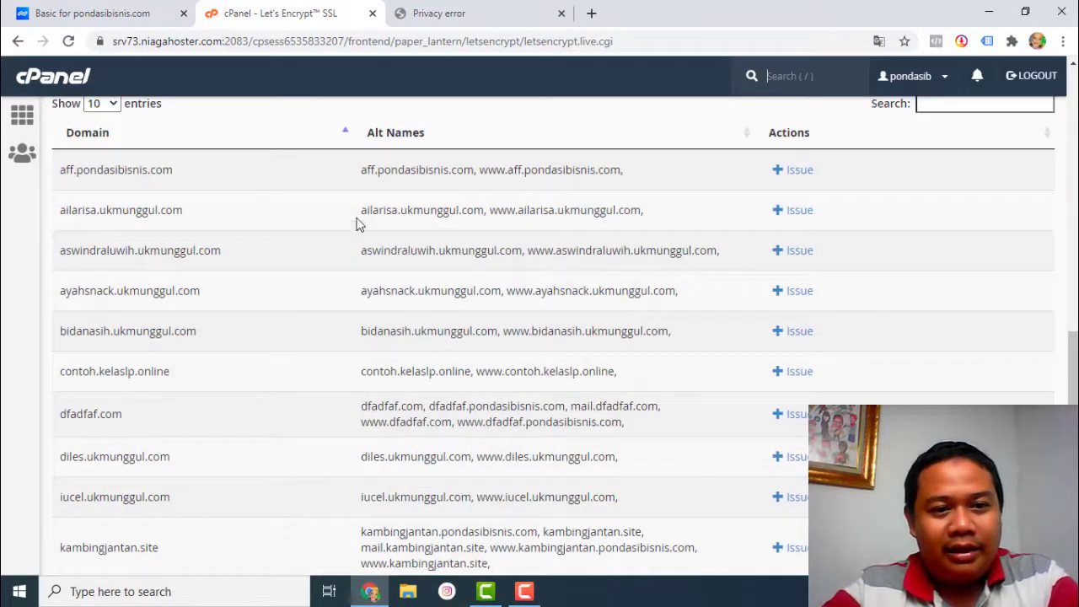
scroll(948, 331, down, 2)
scroll(464, 318, up, 1)
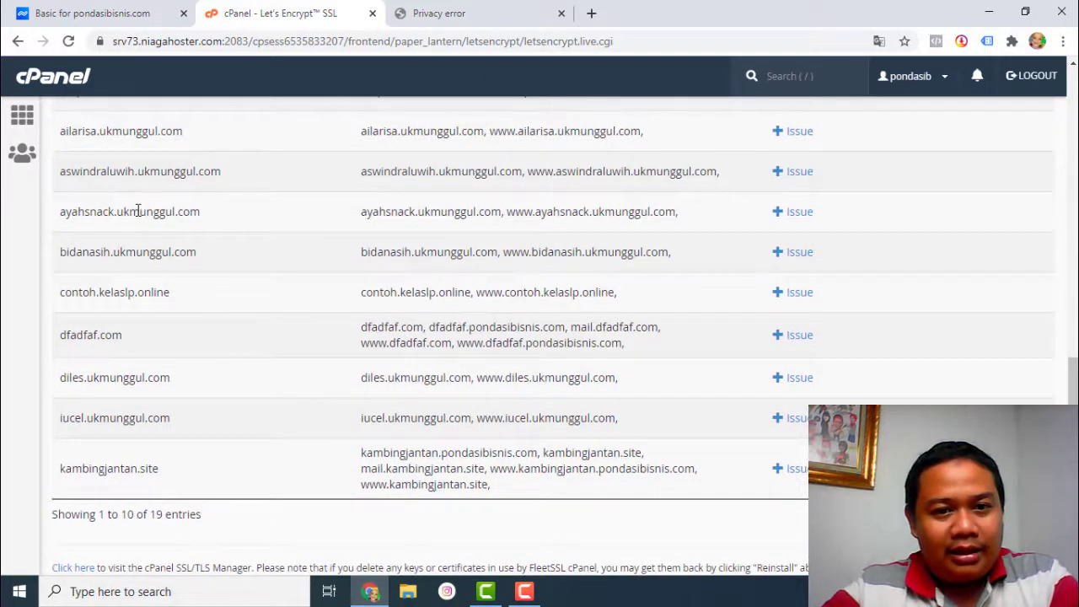
scroll(139, 211, up, 1)
scroll(718, 379, down, 1)
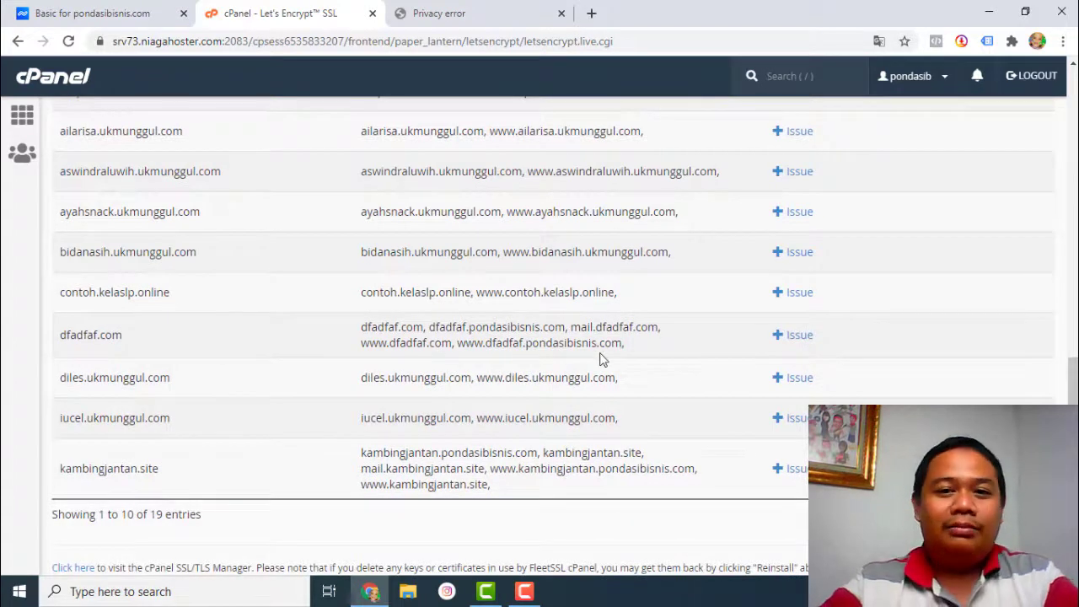
scroll(556, 242, up, 1)
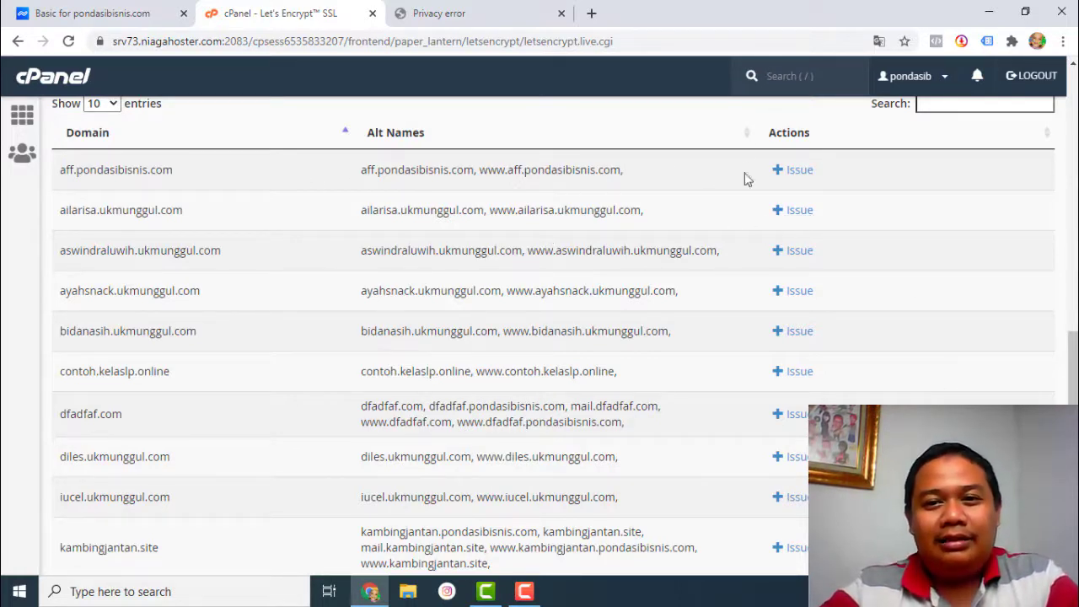
scroll(809, 312, down, 2)
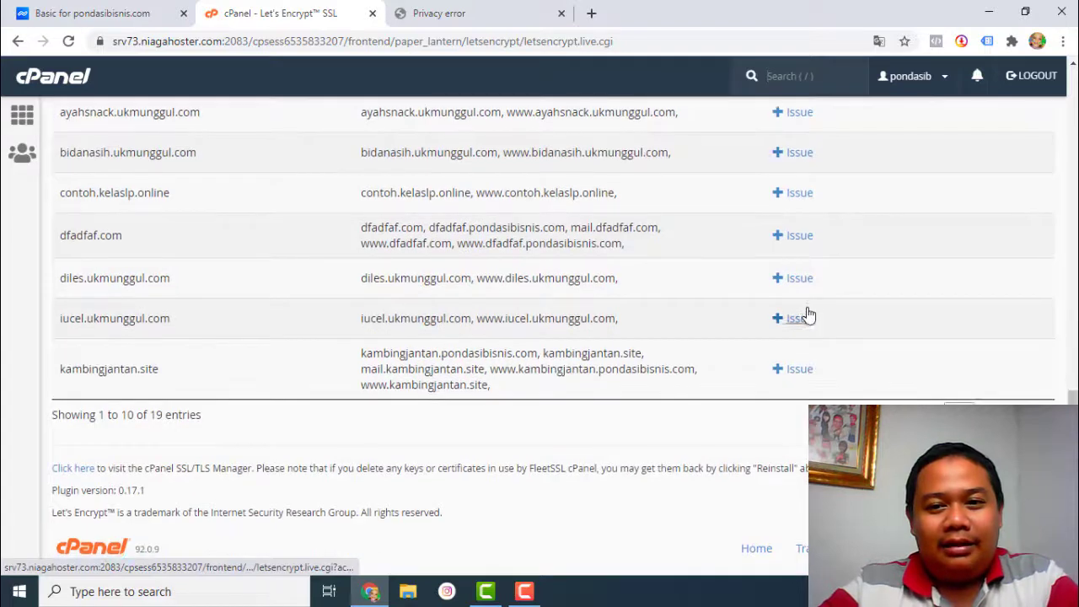
click(990, 415)
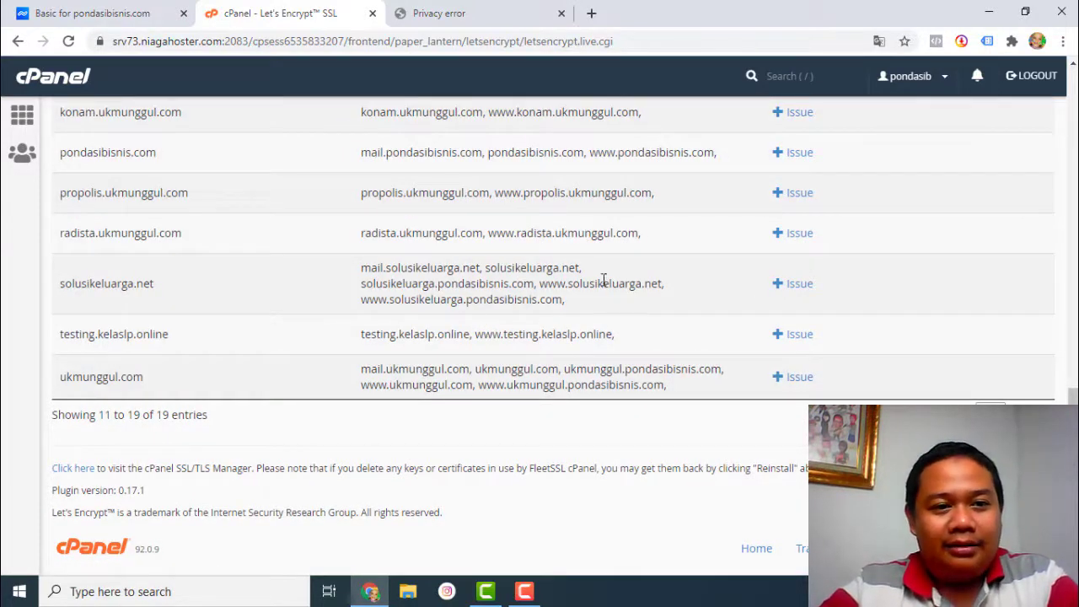
scroll(604, 280, up, 2)
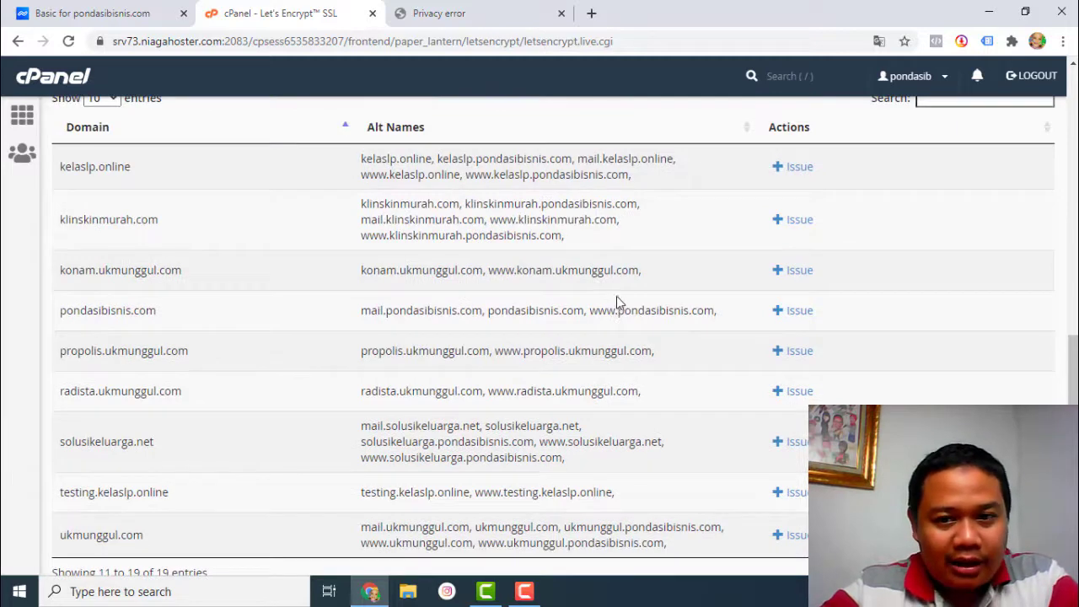
scroll(639, 294, down, 2)
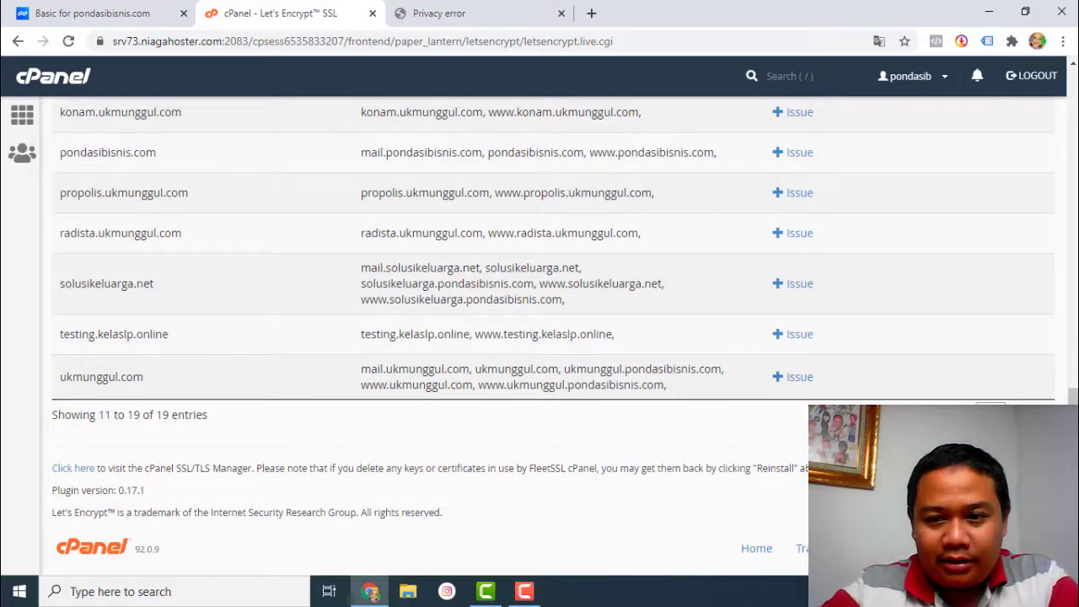
click(959, 416)
scroll(250, 289, up, 2)
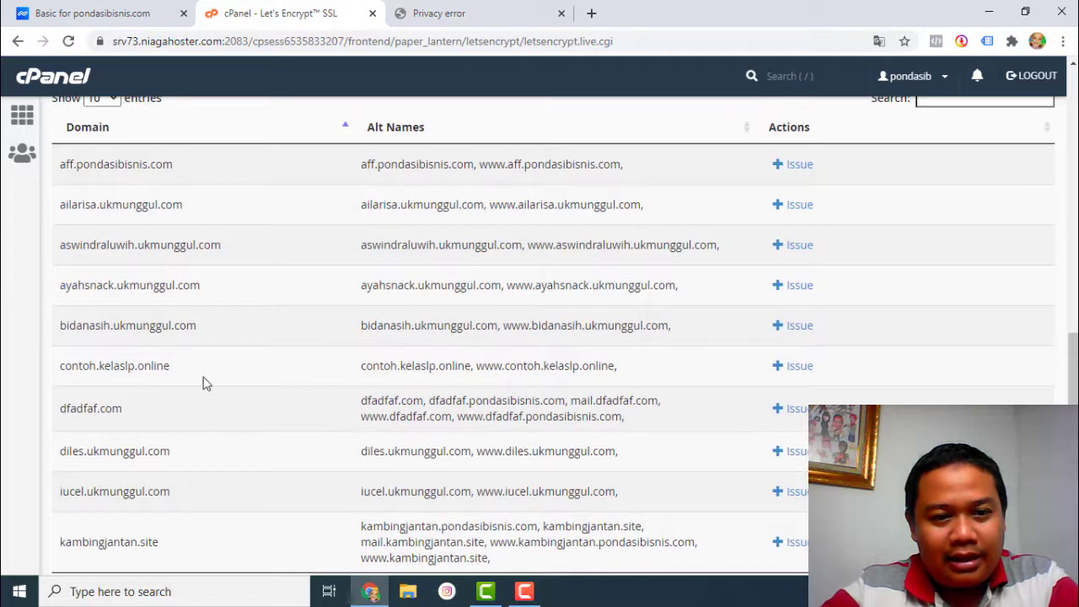
- Locate contoh.kelaslp.online in the table and start issuing its certificate
drag(61, 376, 189, 379)
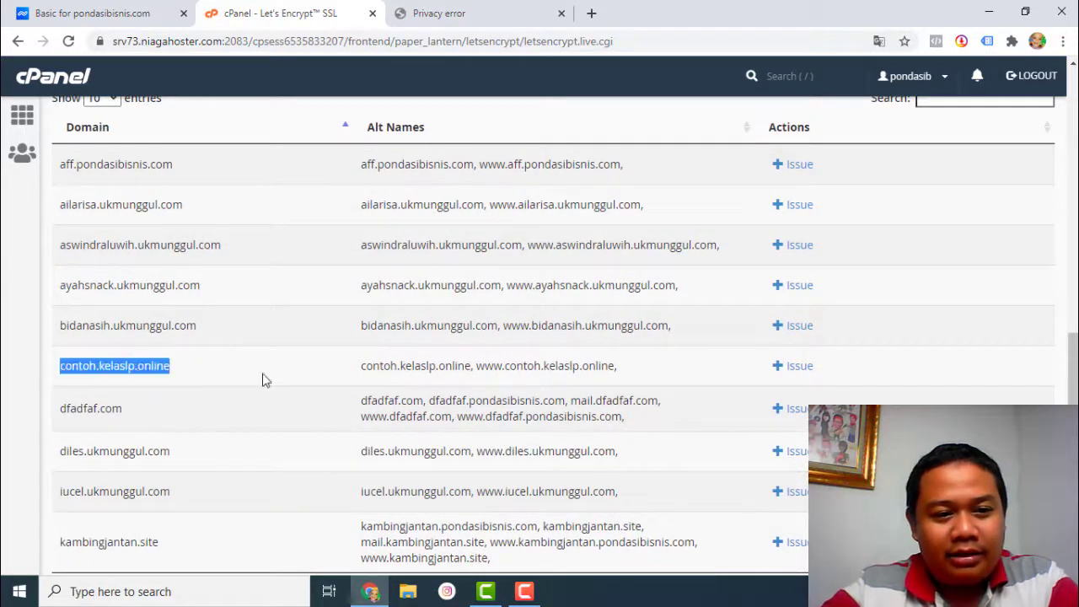
click(73, 381)
drag(60, 371, 320, 375)
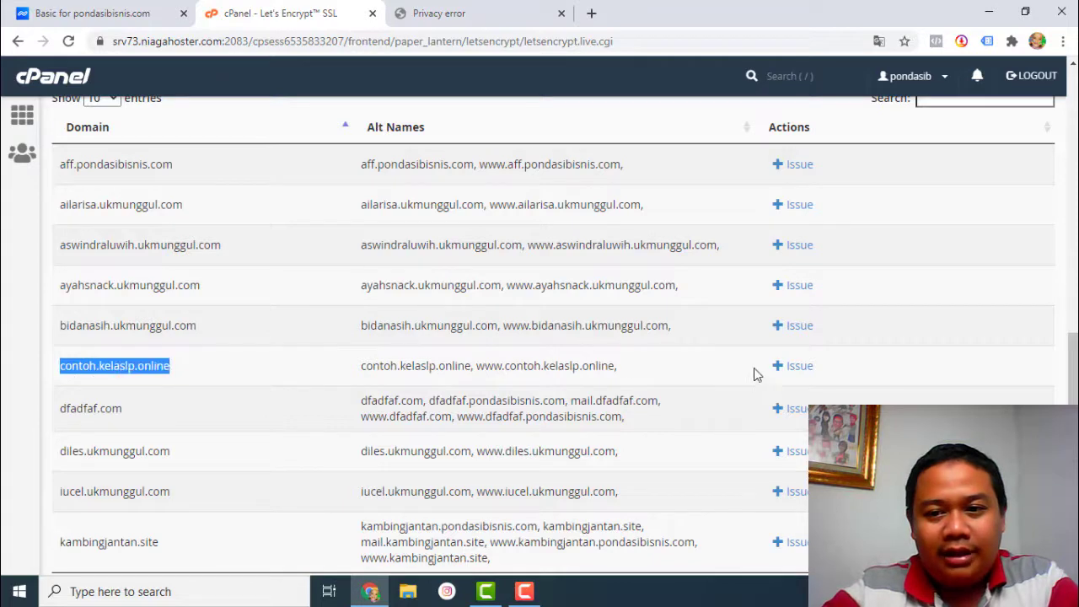
click(794, 367)
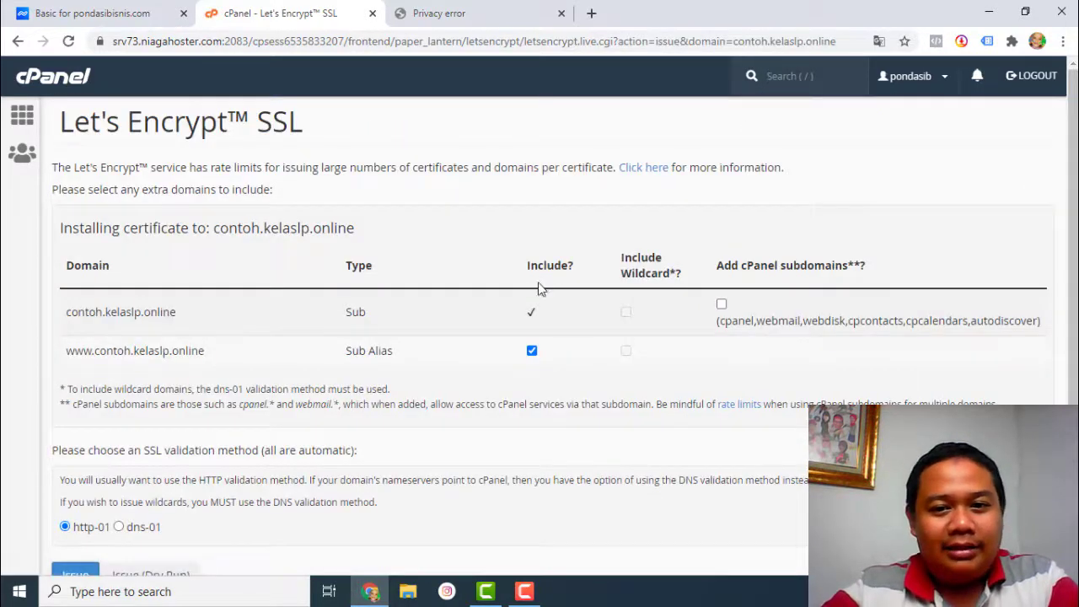
- Issue the contoh.kelaslp.online certificate with dns-01 validation and confirm the installed message
scroll(523, 303, down, 2)
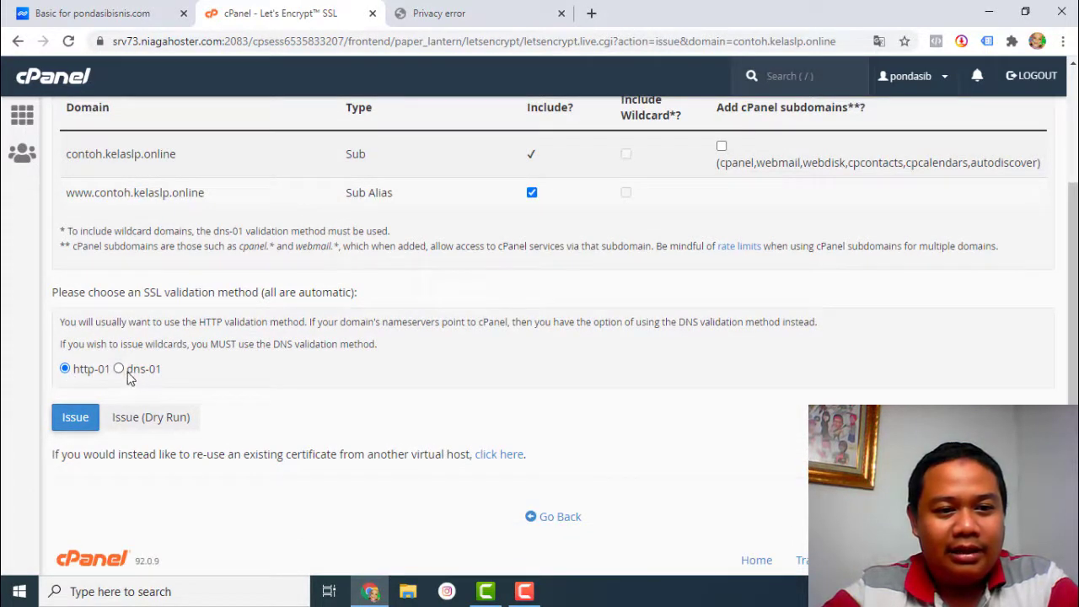
click(119, 368)
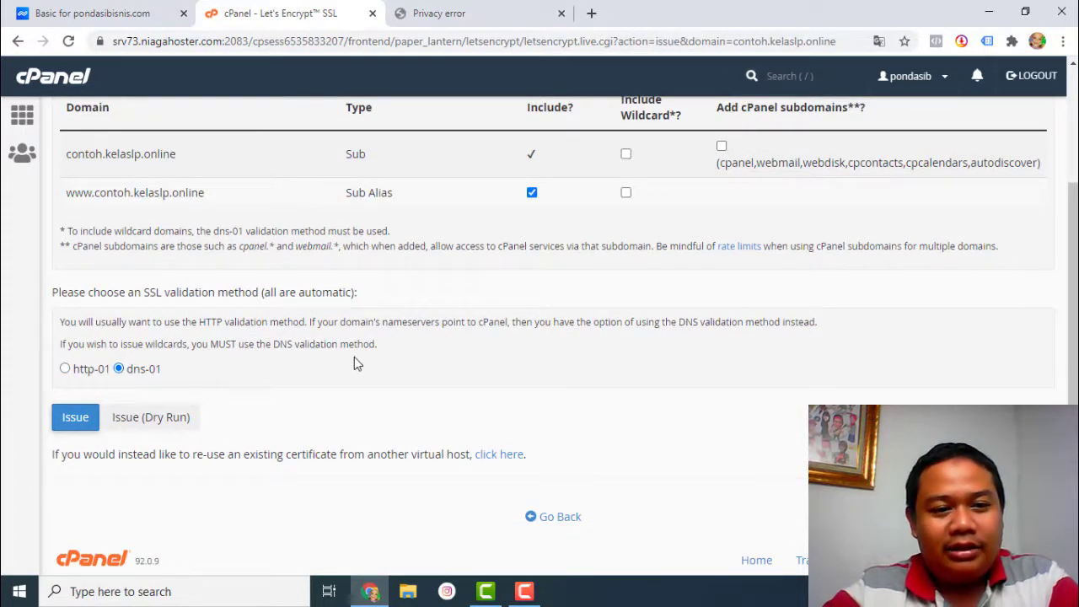
click(75, 421)
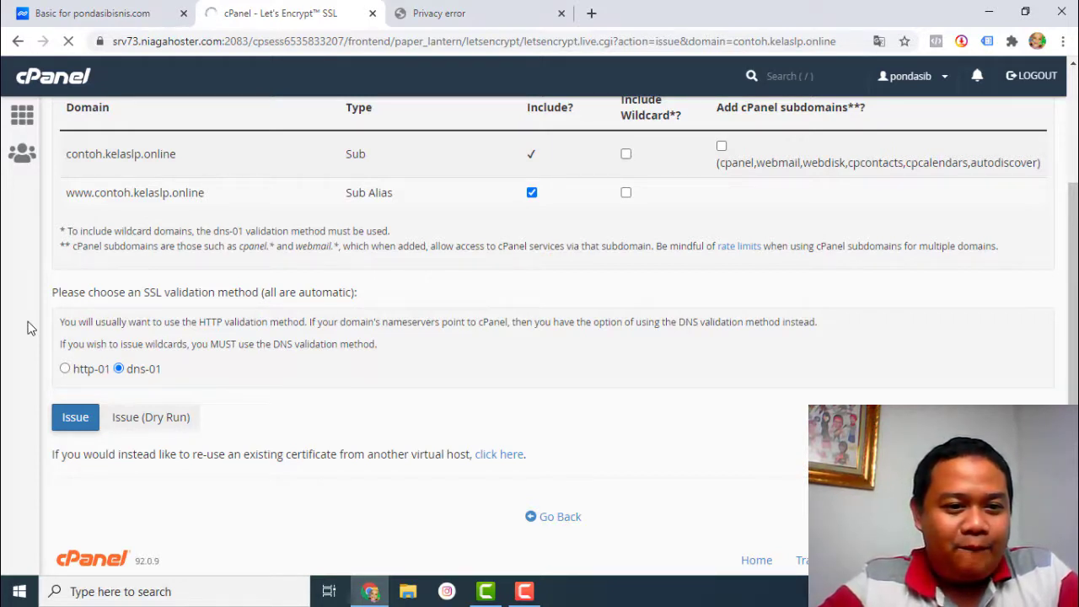
click(544, 600)
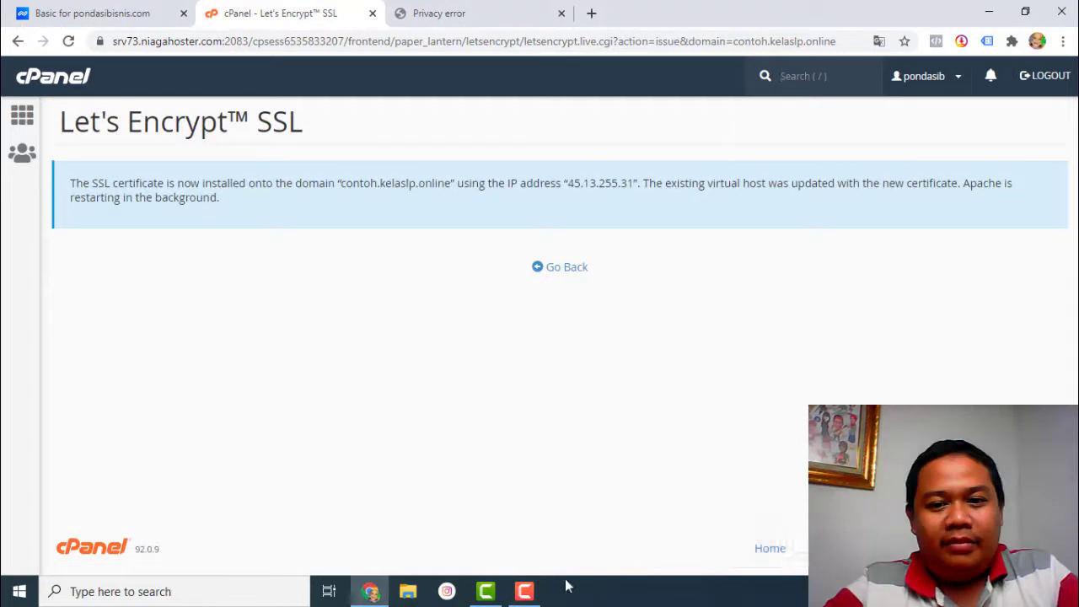
click(547, 458)
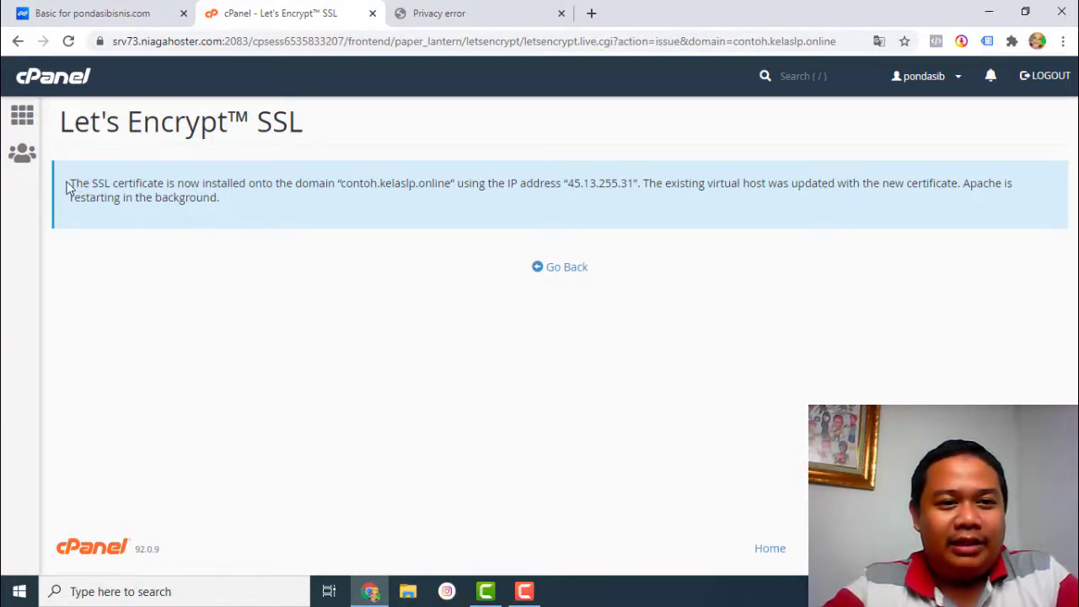
drag(68, 183, 456, 186)
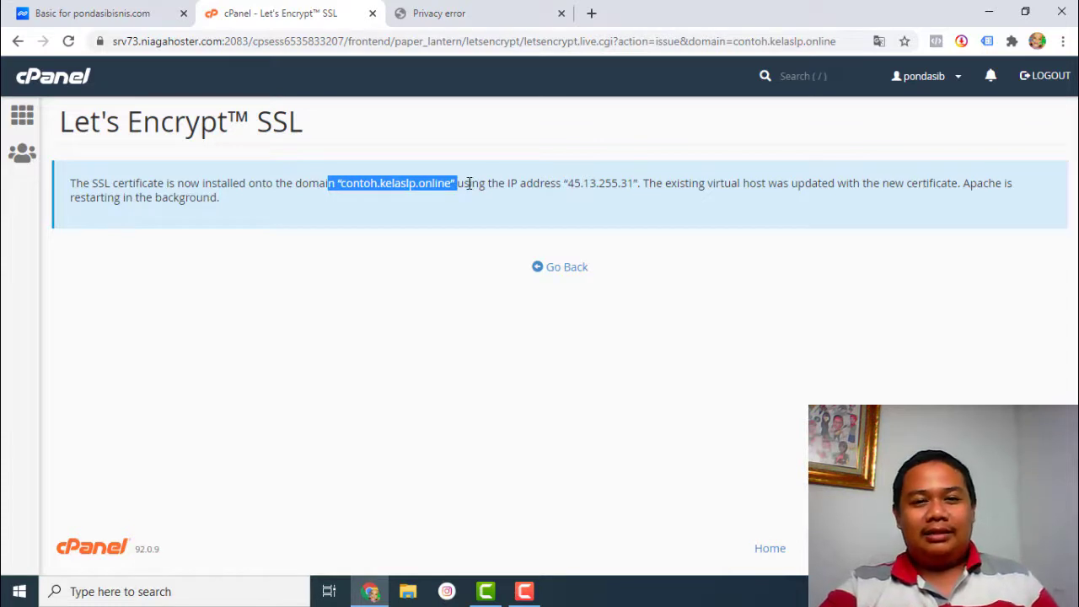
click(477, 10)
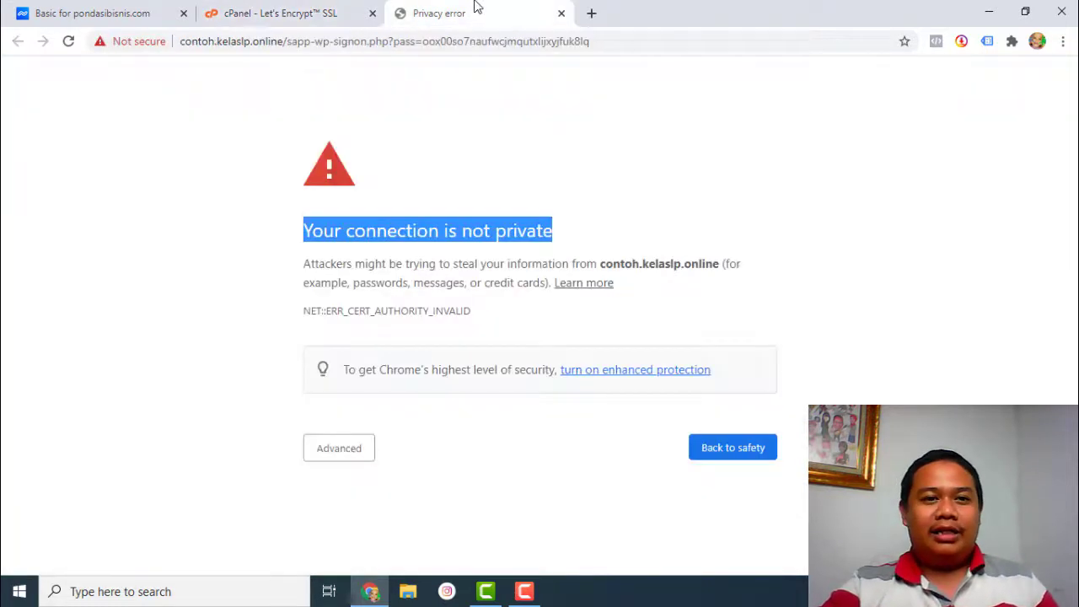
click(296, 43)
click(294, 43)
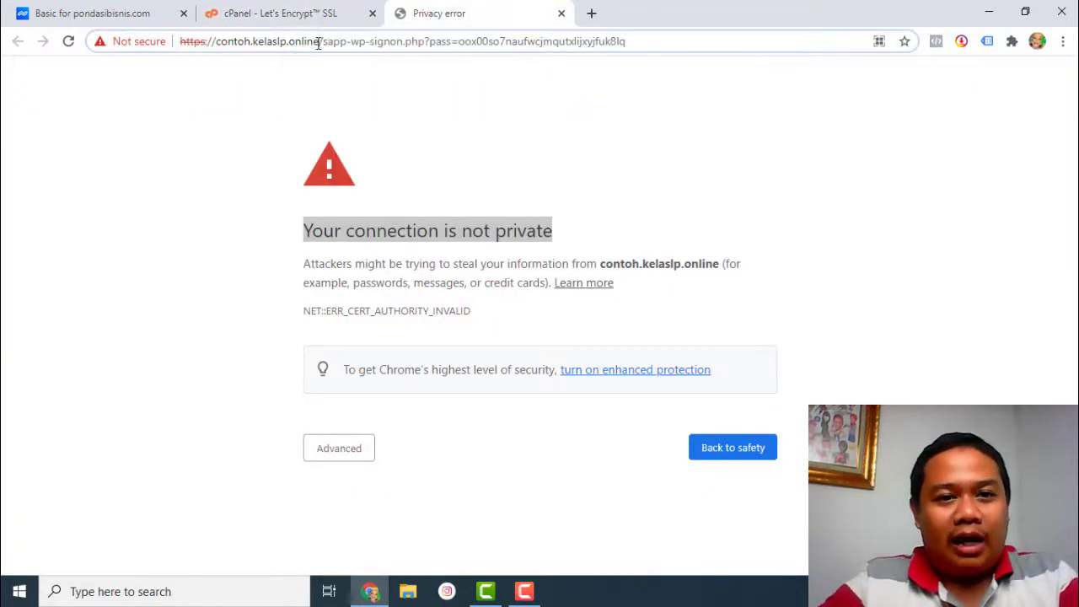
drag(325, 42, 816, 45)
key(BackSpace)
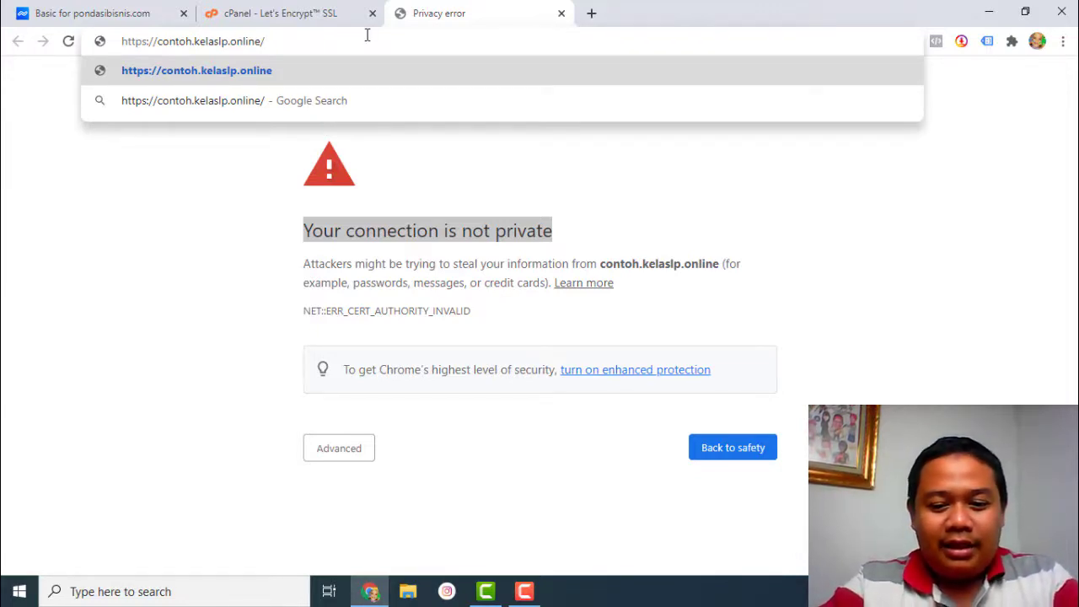
text(wp-admin)
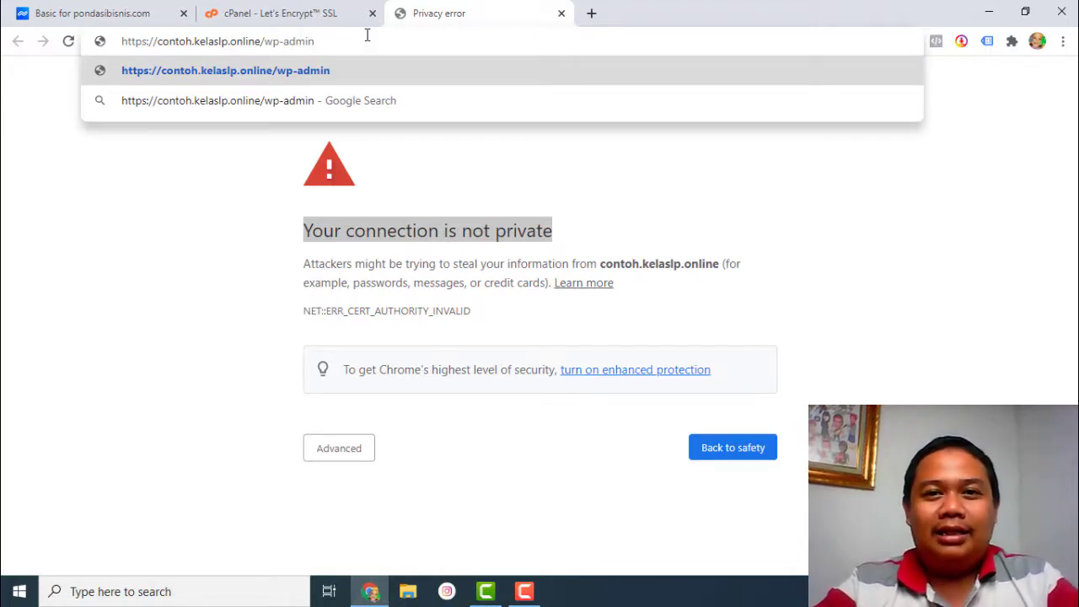
key(Return)
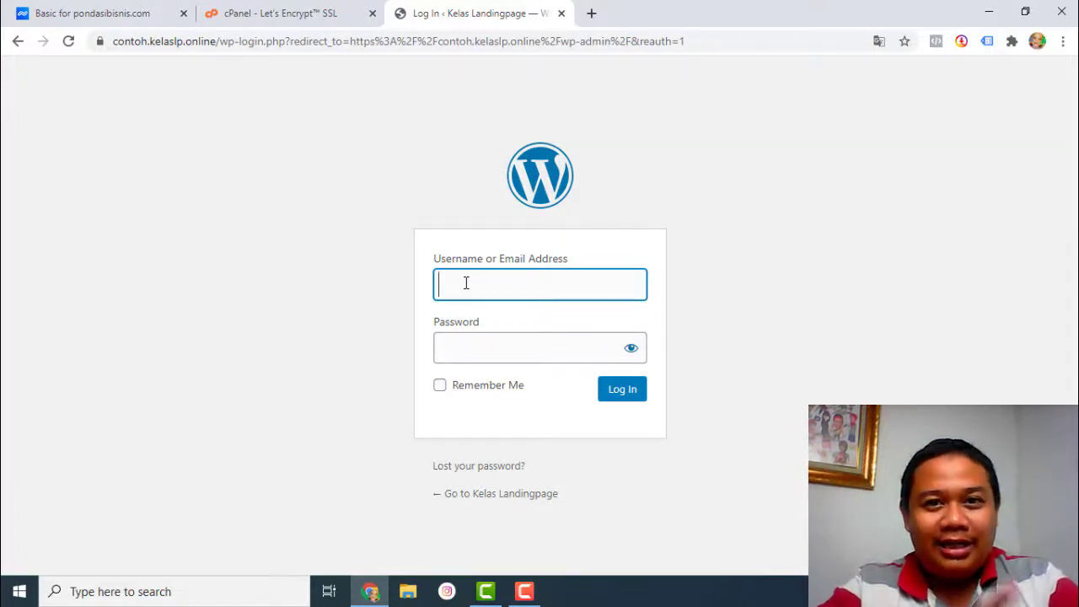
- Sign in with the admin username and password to reach the Kelas Landingpage Dashboard
text(admin)
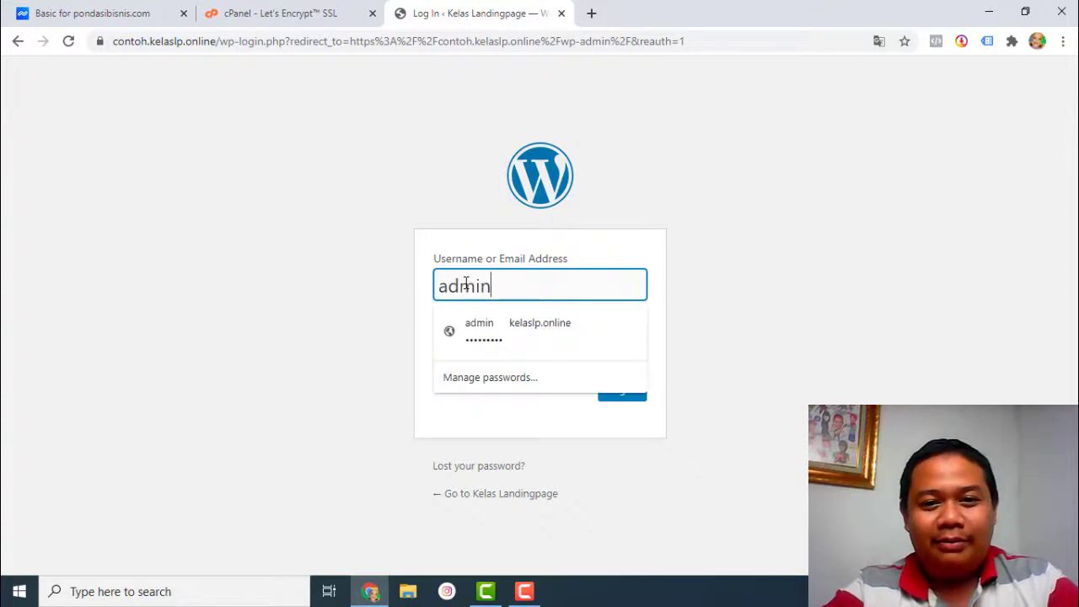
key(Tab)
text(*********)
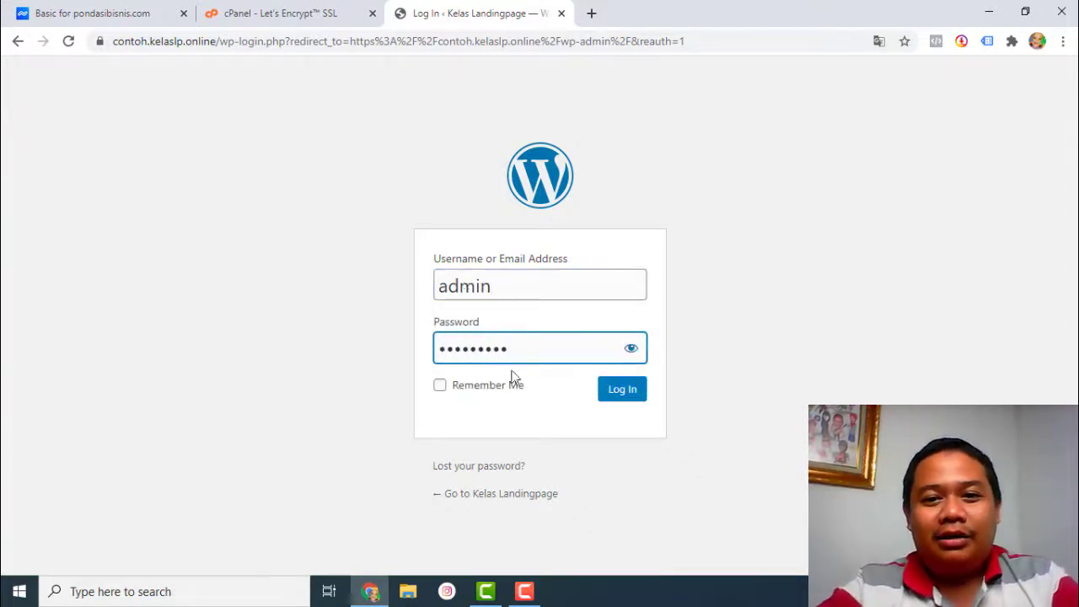
click(627, 388)
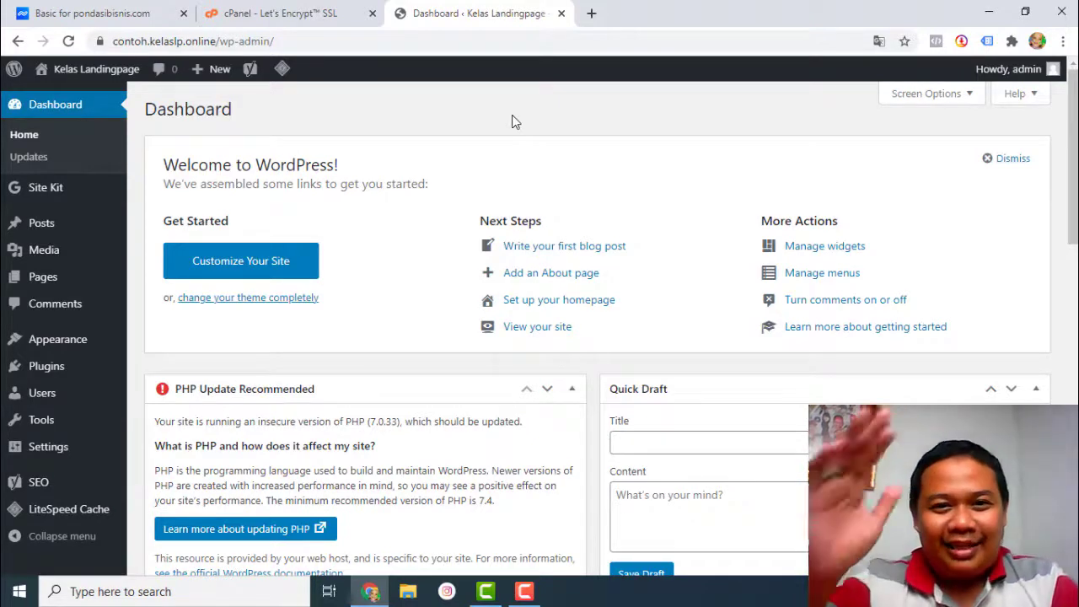
click(519, 595)
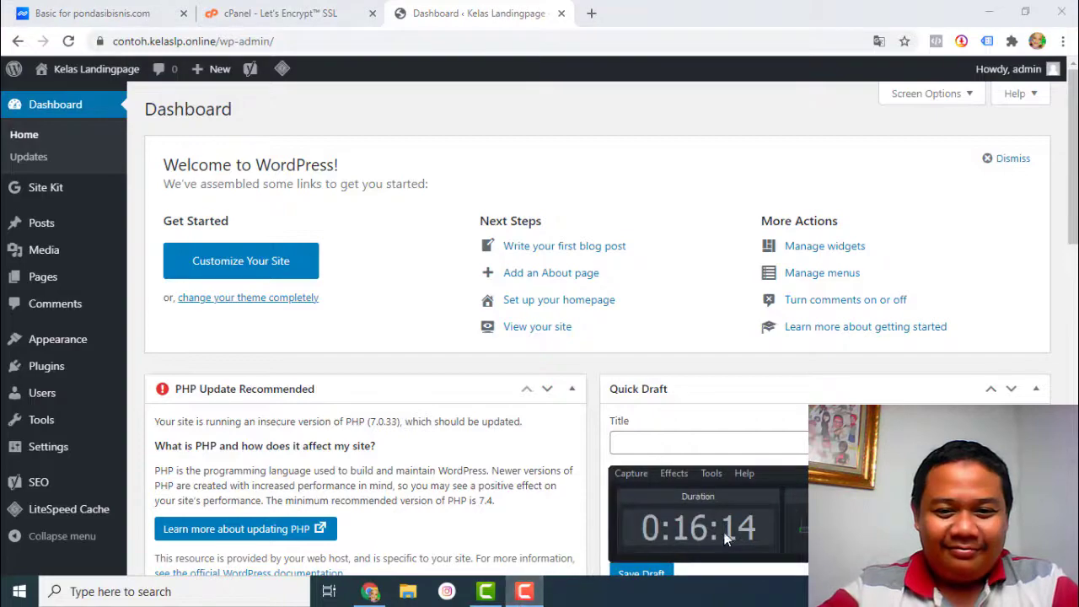